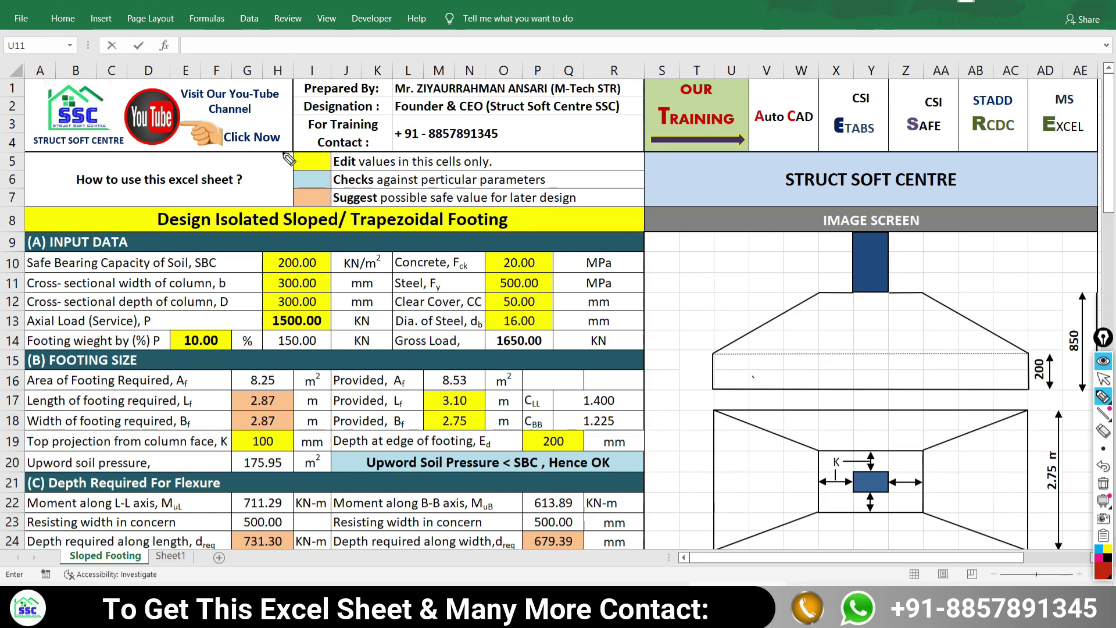
Circle the yellow legend cell for editable values with the red annotation pen
{"action": "mouse_move", "coordinate": [327, 142]}
{"action": "left_mouse_down"}
{"action": "mouse_move", "coordinate": [278, 162]}
{"action": "mouse_move", "coordinate": [320, 174]}
{"action": "mouse_move", "coordinate": [349, 156]}
{"action": "mouse_move", "coordinate": [335, 143]}
{"action": "left_mouse_up"}
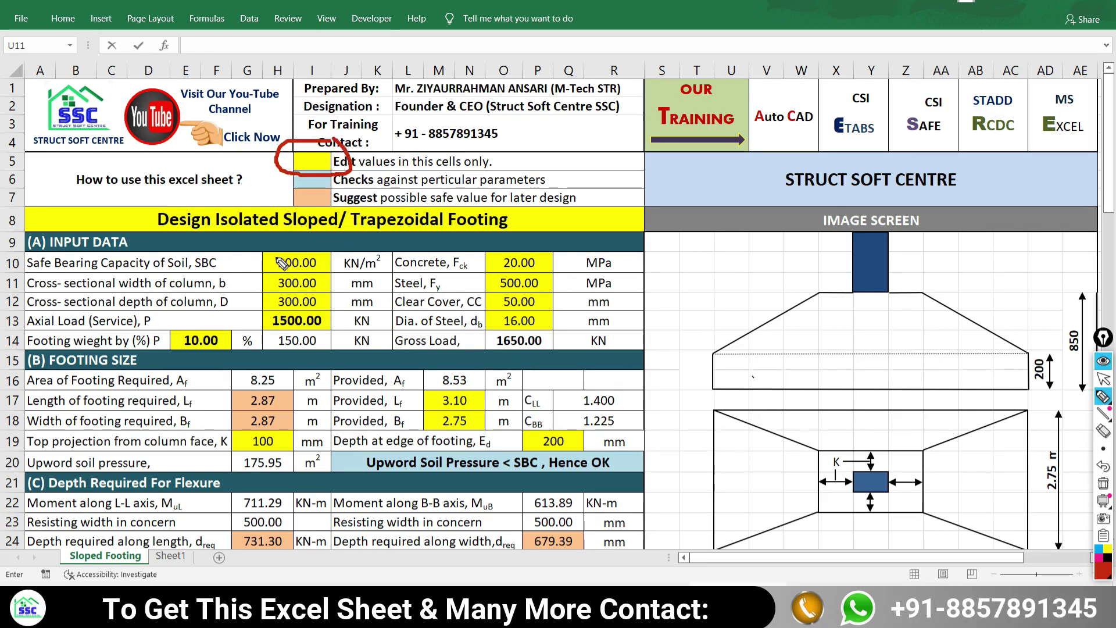
{"action": "left_click_drag", "start_coordinate": [330, 162], "coordinate": [301, 163]}
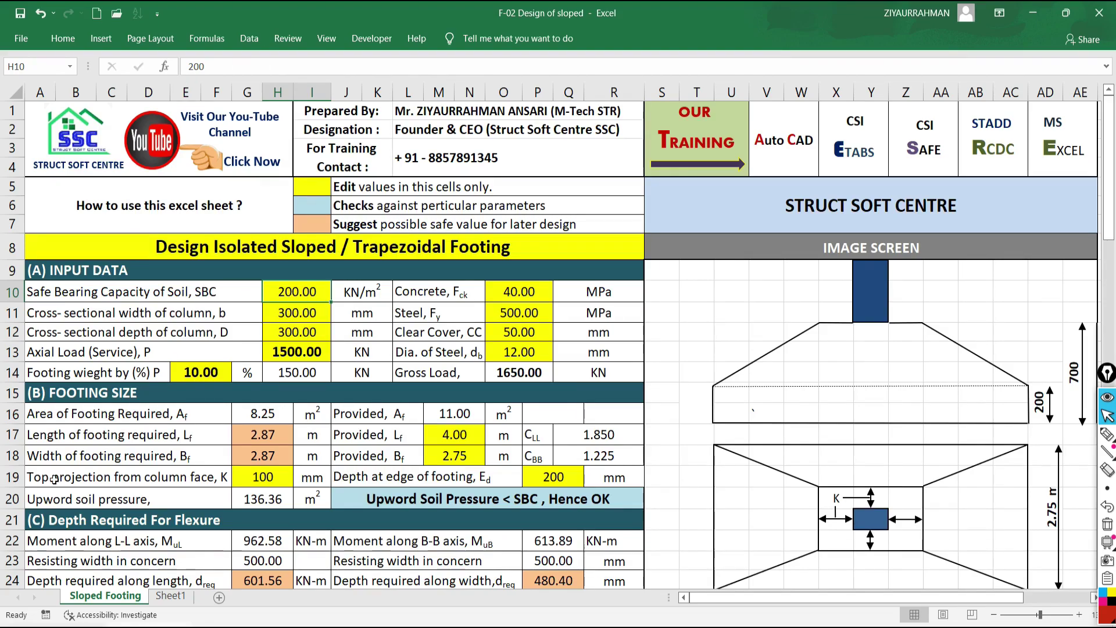
Check the problem statement on Sheet1 and set the safe bearing capacity of soil to 250 KN/m2 on the Sloped Footing sheet
{"action": "left_click", "coordinate": [171, 597]}
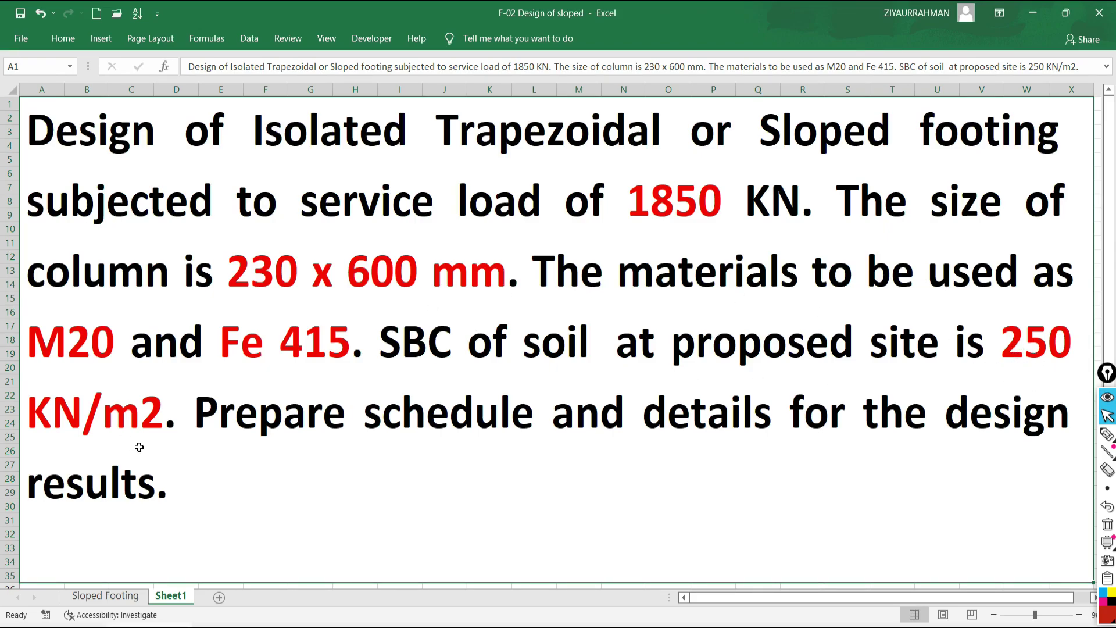
{"action": "left_click", "coordinate": [103, 599]}
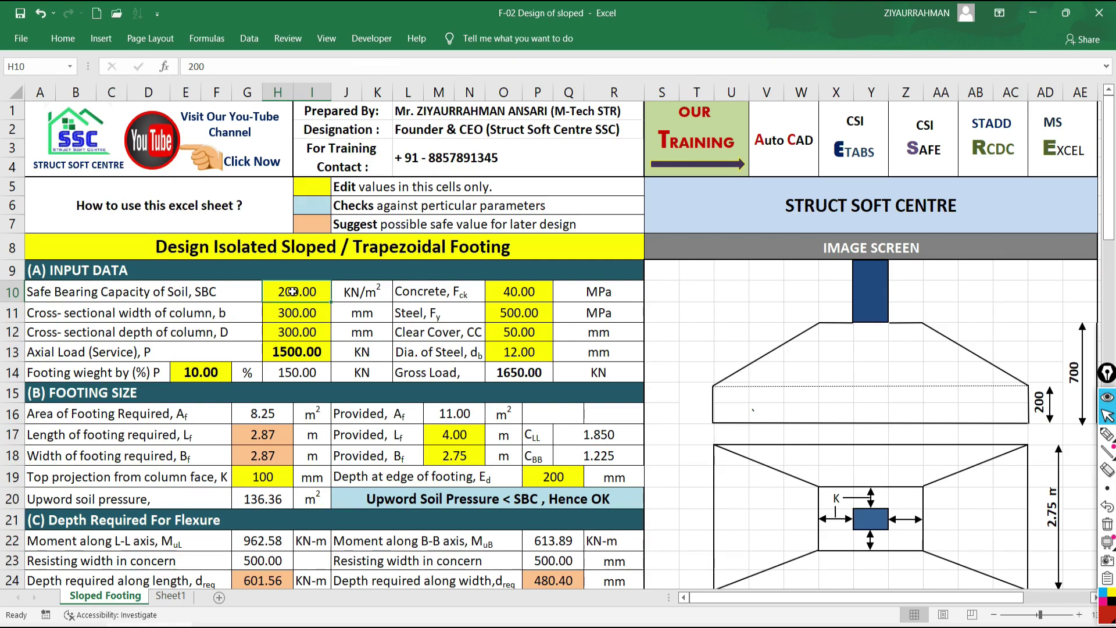
{"action": "type", "text": "250"}
{"action": "key", "text": "Return"}
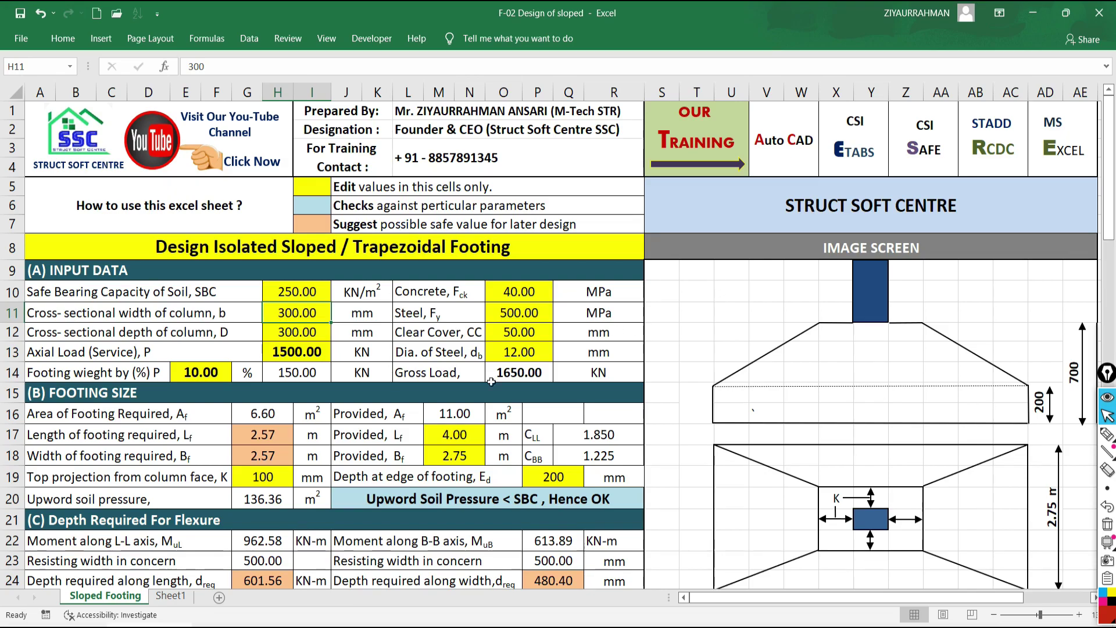
Check the materials in the Sheet1 problem statement, and set the concrete strength to 20 MPa and the steel strength to 415 MPa
{"action": "left_click", "coordinate": [172, 598]}
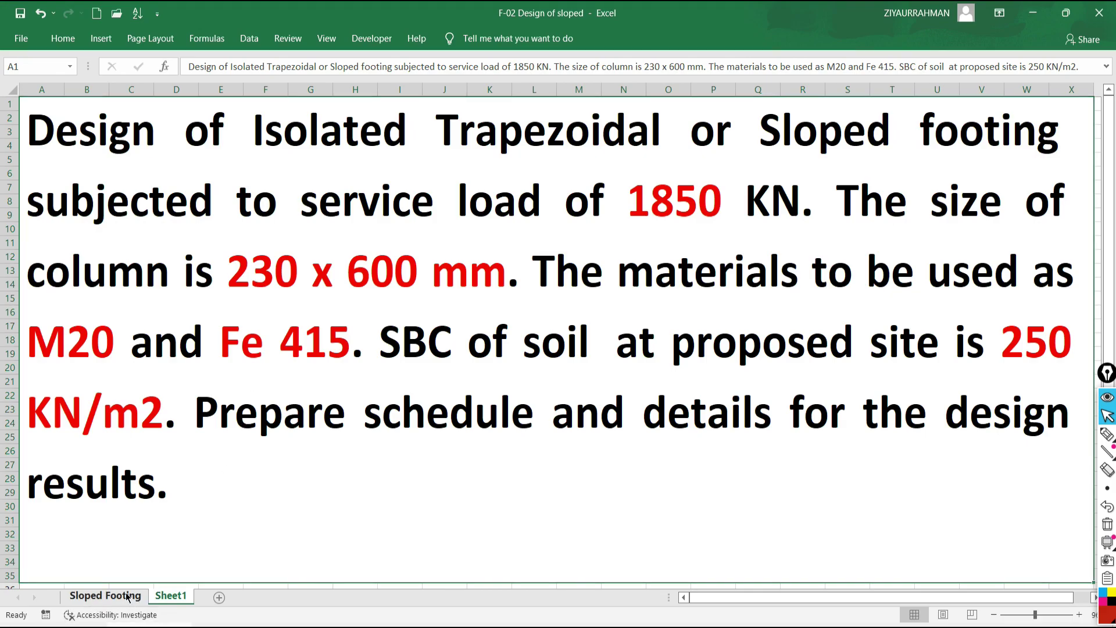
{"action": "left_click", "coordinate": [107, 596]}
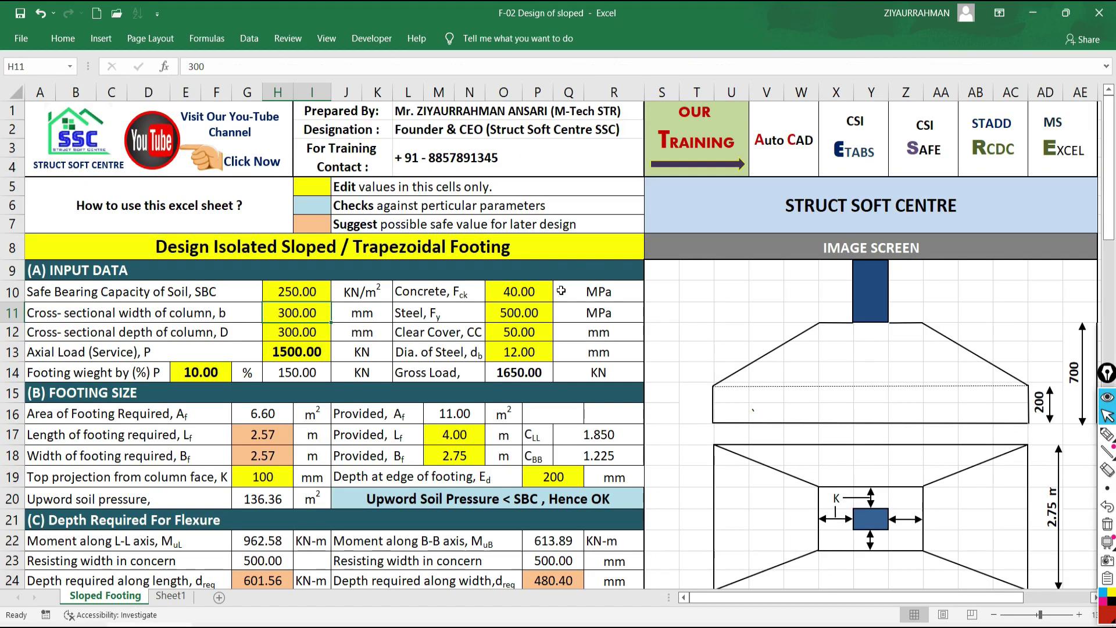
{"action": "left_click", "coordinate": [518, 296]}
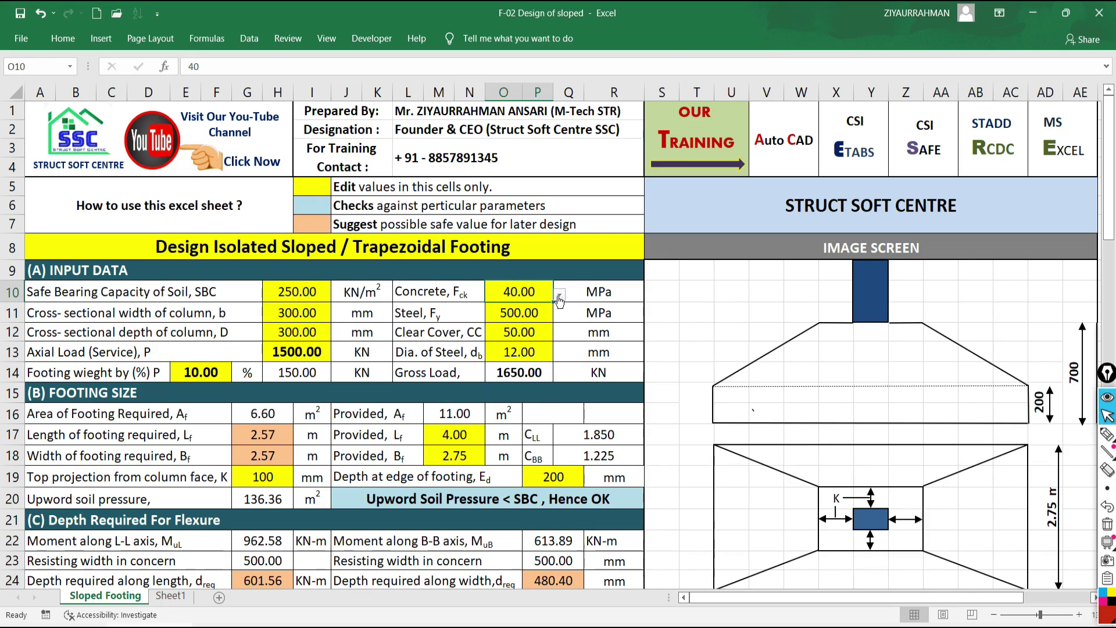
{"action": "left_click", "coordinate": [560, 297]}
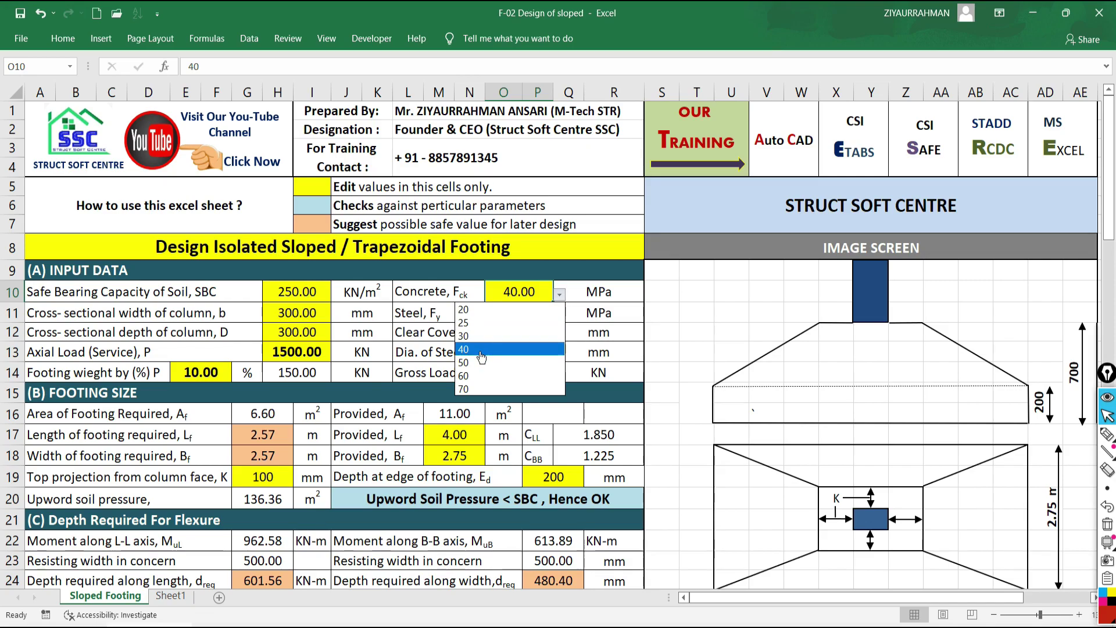
{"action": "left_click", "coordinate": [473, 316]}
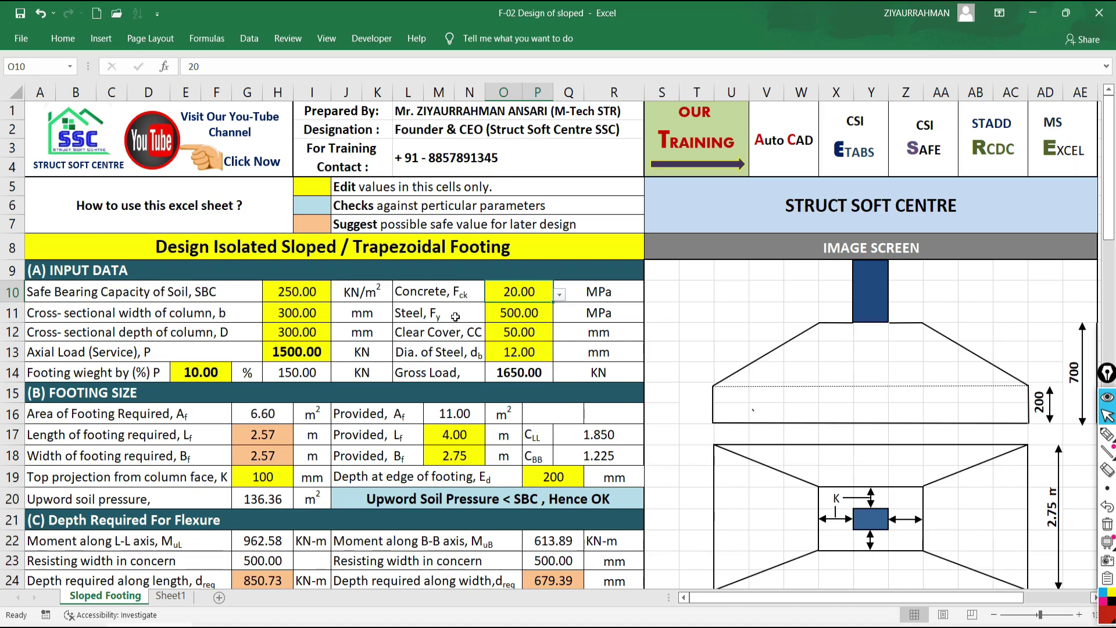
{"action": "left_click", "coordinate": [511, 314]}
{"action": "left_click", "coordinate": [560, 315]}
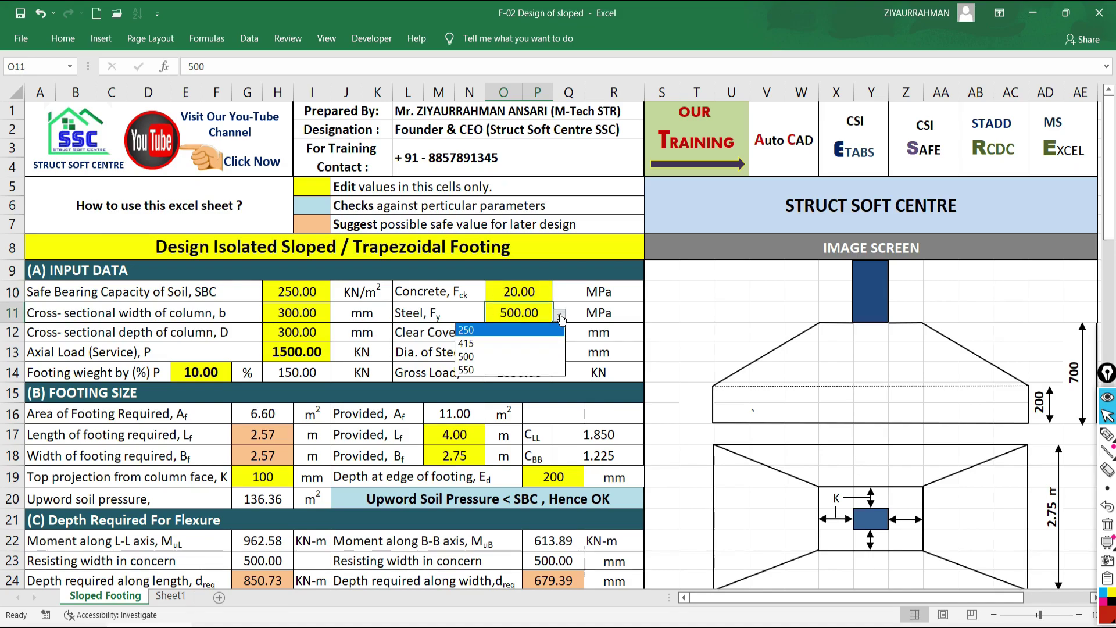
{"action": "left_click", "coordinate": [471, 347]}
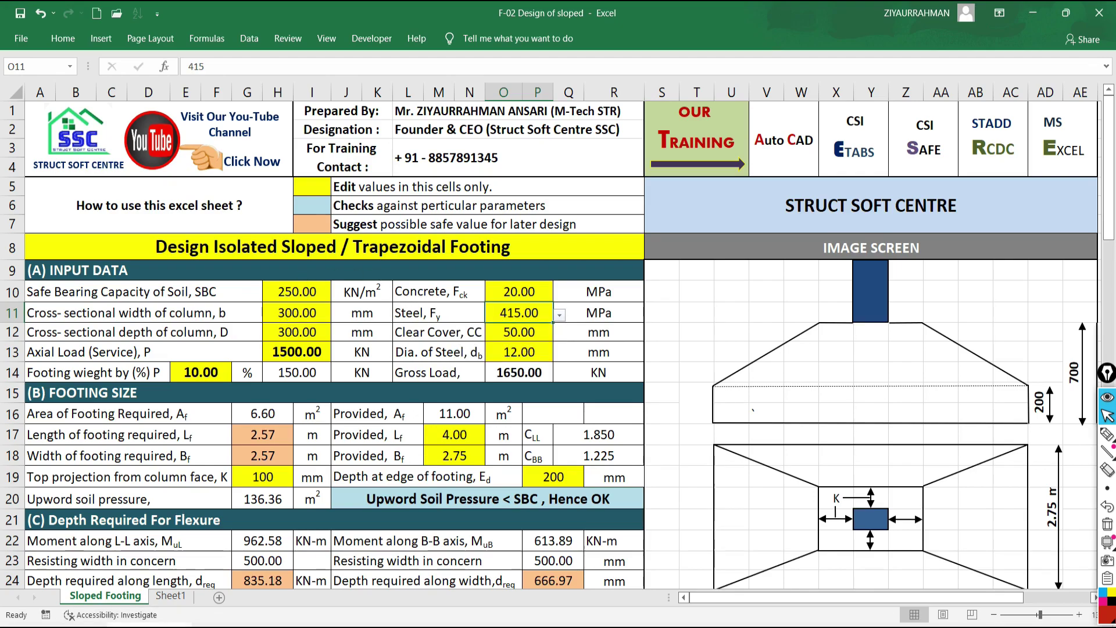
Check the column size on Sheet1, and set the column's cross-sectional width to 230 mm and depth to 600 mm
{"action": "left_click", "coordinate": [170, 595]}
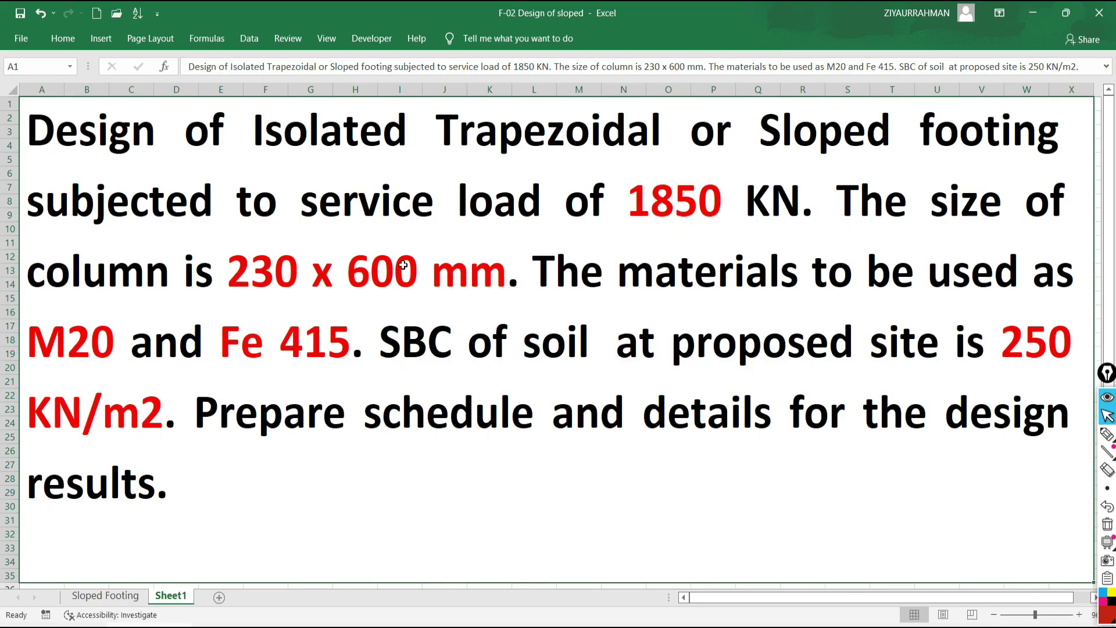
{"action": "left_click", "coordinate": [105, 596]}
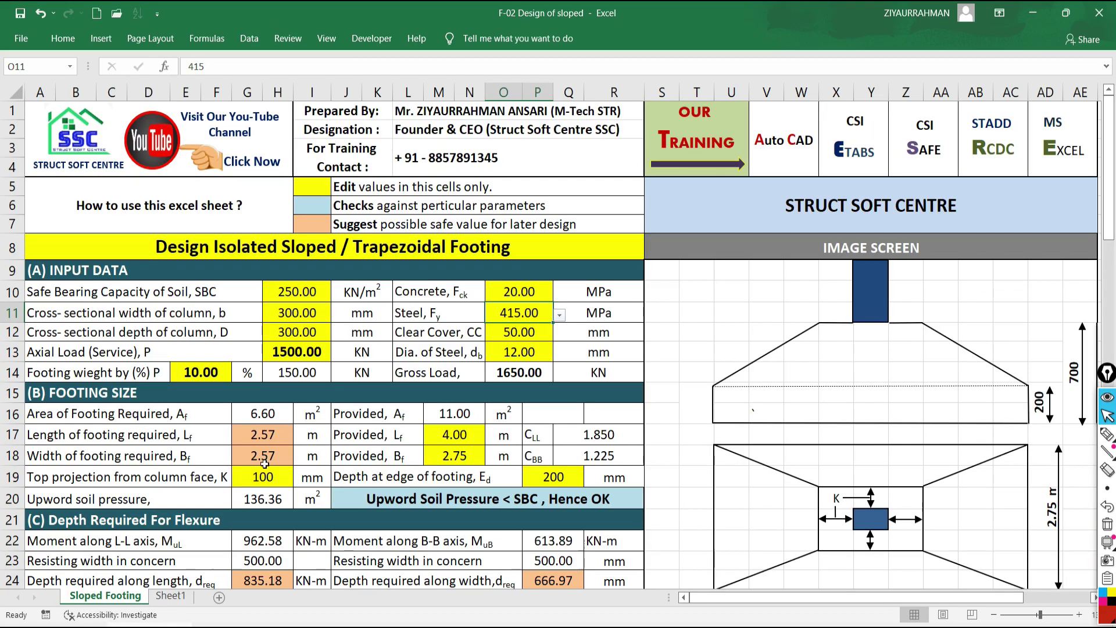
{"action": "left_click", "coordinate": [294, 309]}
{"action": "type", "text": "230"}
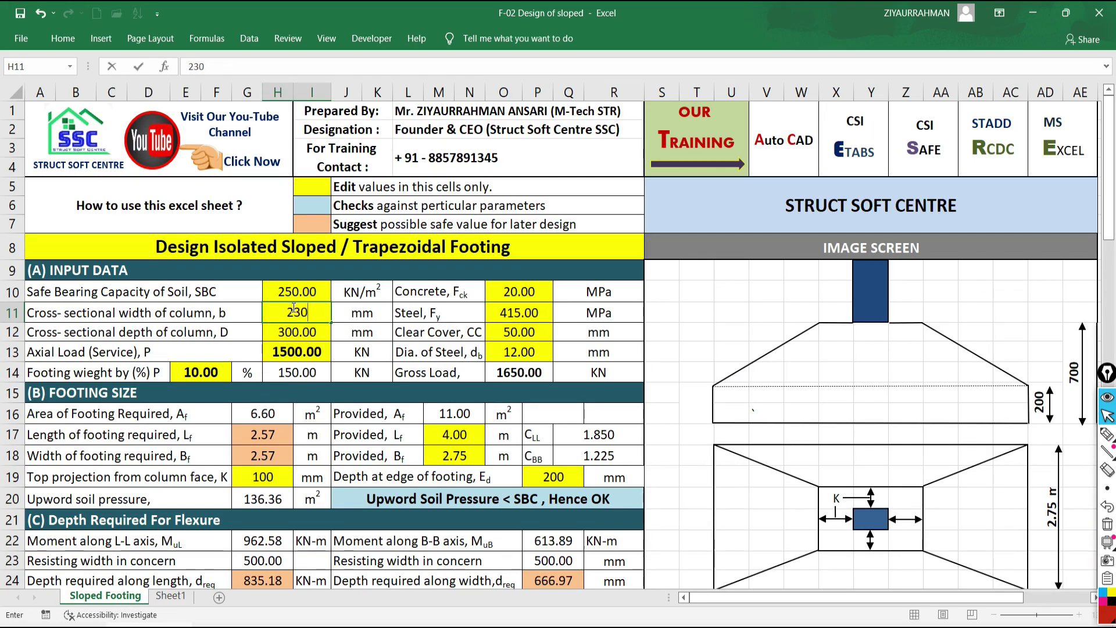
{"action": "key", "text": "Return"}
{"action": "type", "text": "600"}
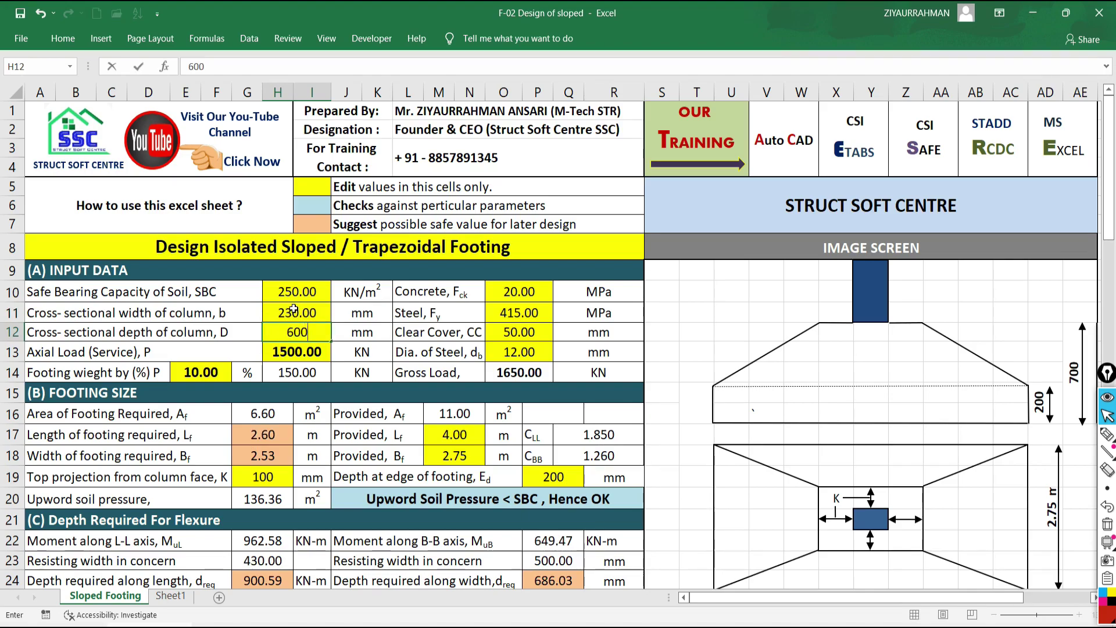
{"action": "key", "text": "Return"}
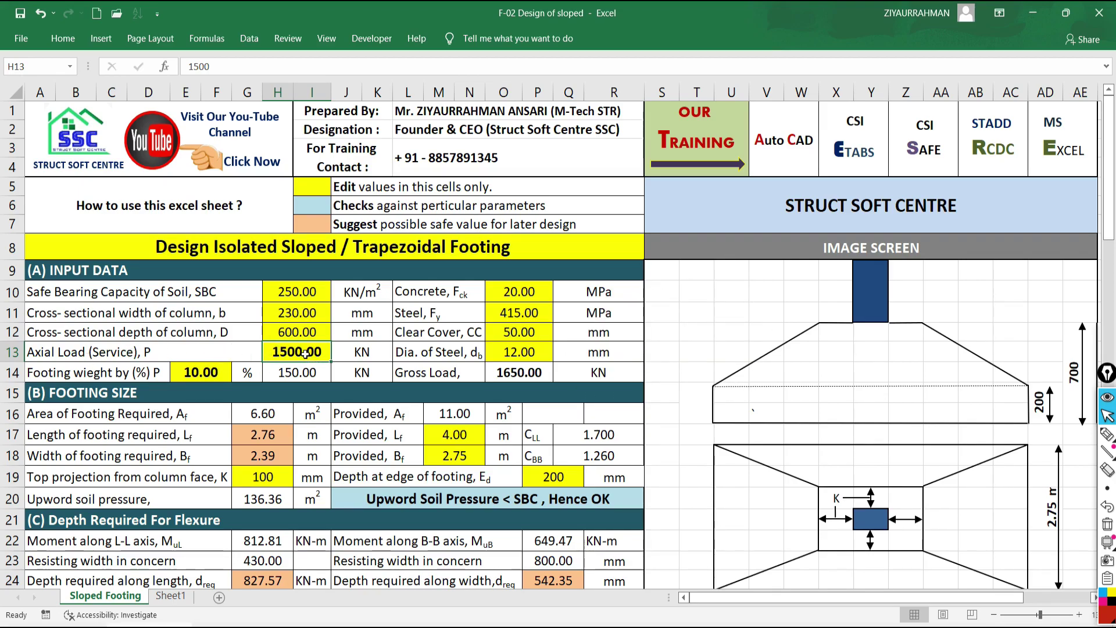
Set the axial service load to 1850 KN and the diameter of steel to 16 mm
{"action": "type", "text": "185"}
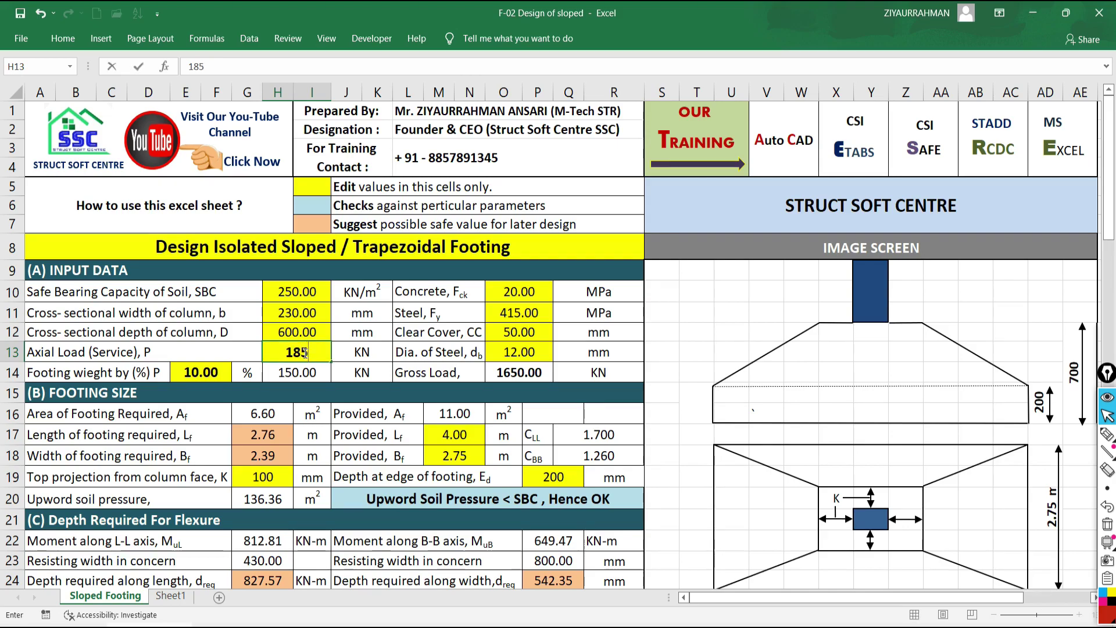
{"action": "type", "text": "0"}
{"action": "left_click", "coordinate": [459, 356]}
{"action": "left_click", "coordinate": [534, 355]}
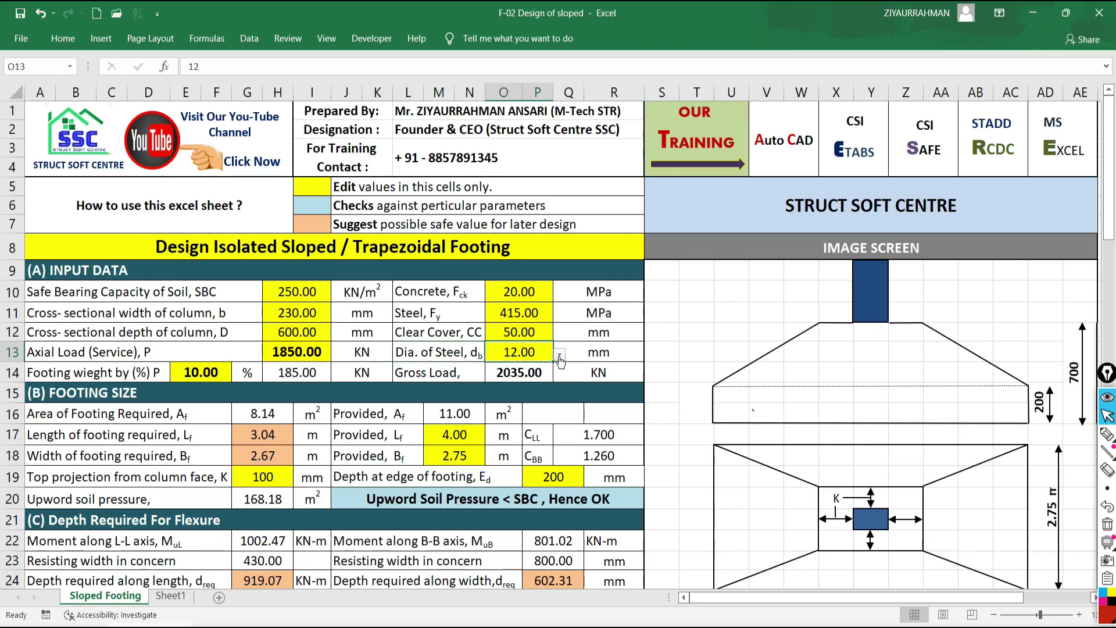
{"action": "left_click", "coordinate": [559, 356]}
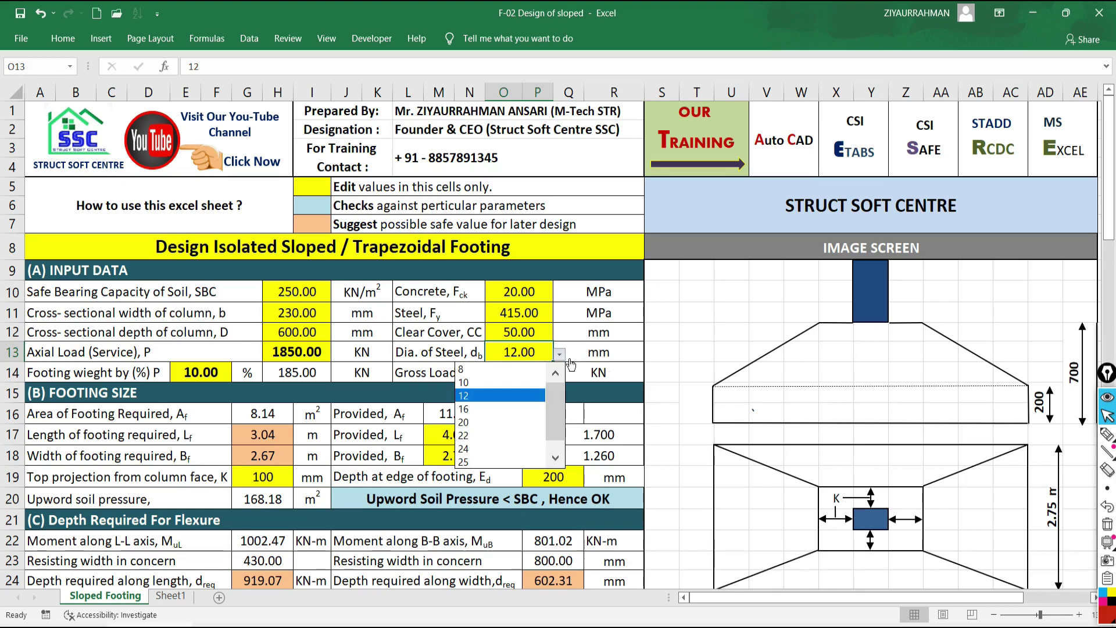
{"action": "left_click", "coordinate": [475, 414]}
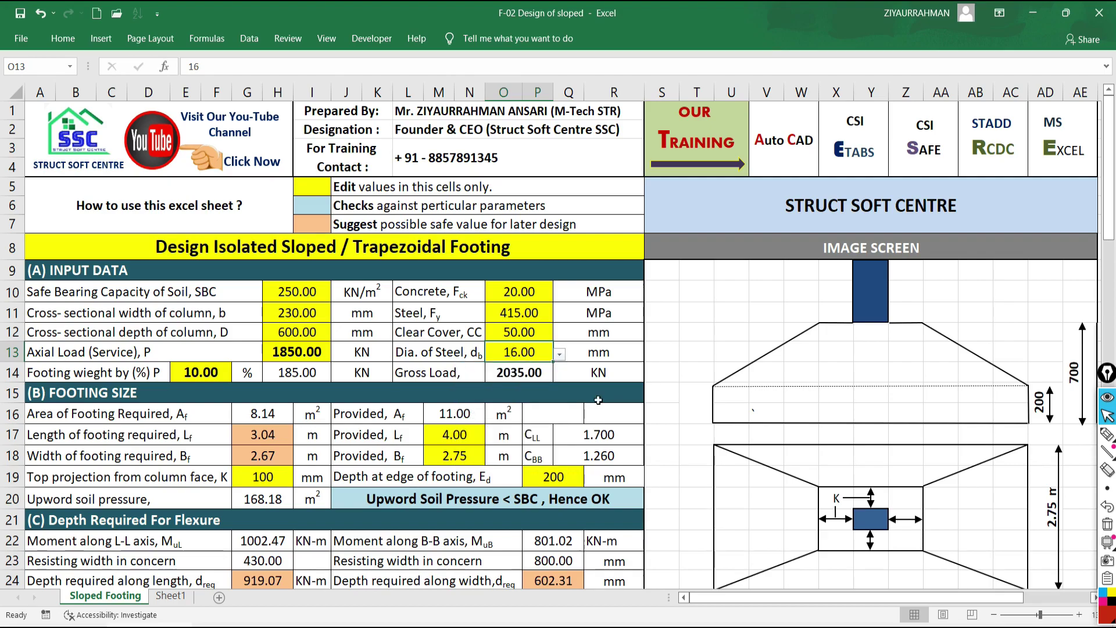
{"action": "left_click", "coordinate": [684, 377]}
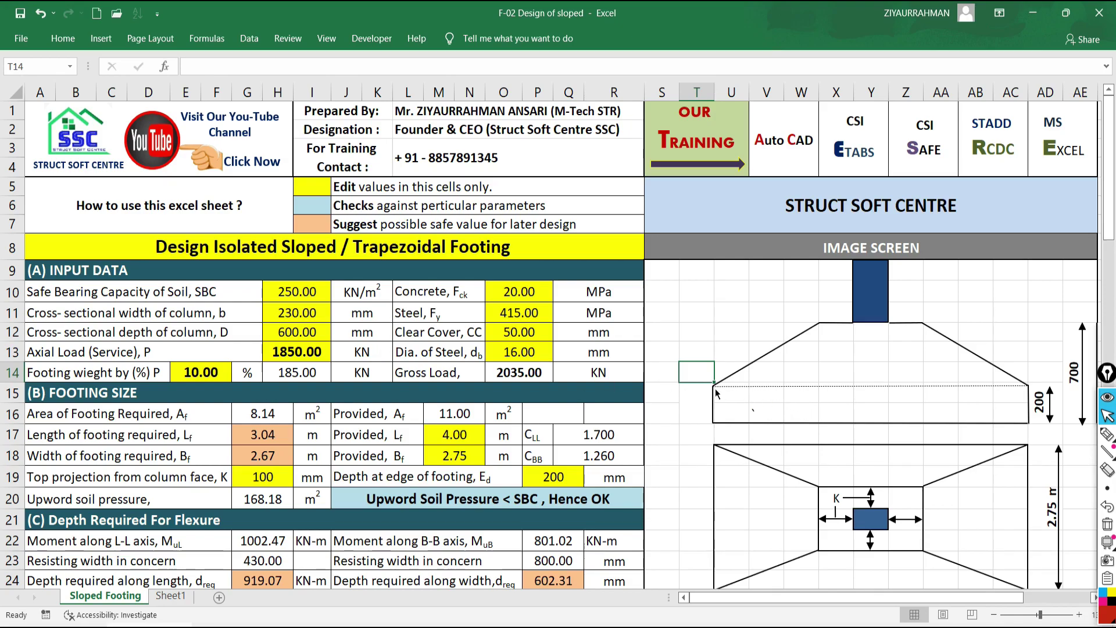
Sketch a three-dimensional rectangular footing block over the sheet with the red annotation pen
{"action": "left_click", "coordinate": [1108, 433]}
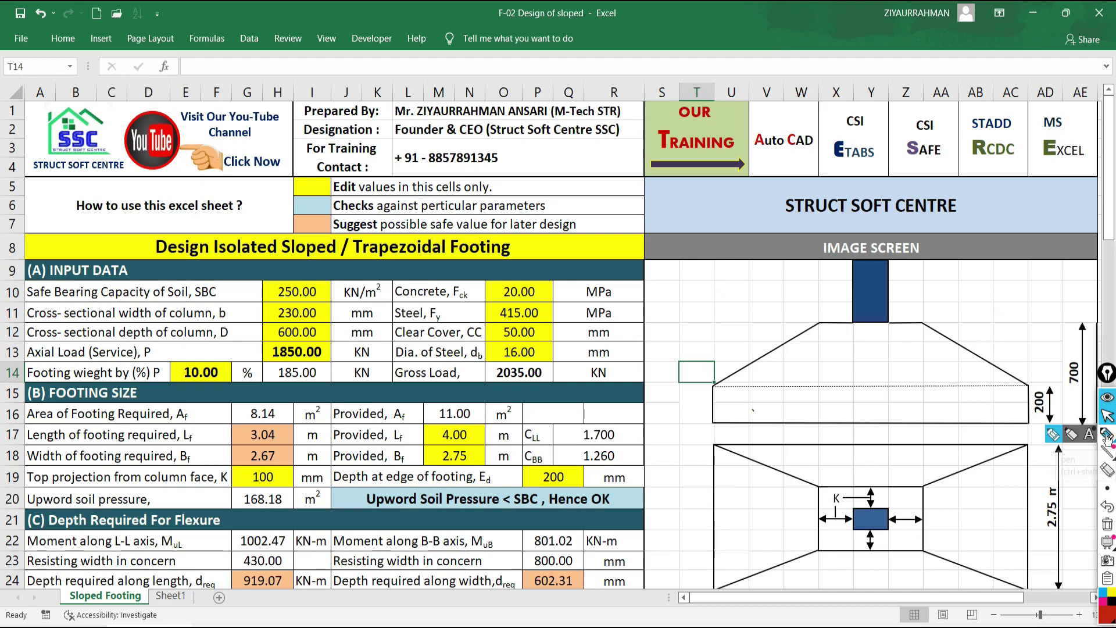
{"action": "left_click_drag", "start_coordinate": [759, 274], "coordinate": [583, 328]}
{"action": "mouse_move", "coordinate": [758, 273]}
{"action": "left_mouse_down"}
{"action": "mouse_move", "coordinate": [843, 345]}
{"action": "mouse_move", "coordinate": [778, 384]}
{"action": "mouse_move", "coordinate": [623, 440]}
{"action": "left_mouse_up"}
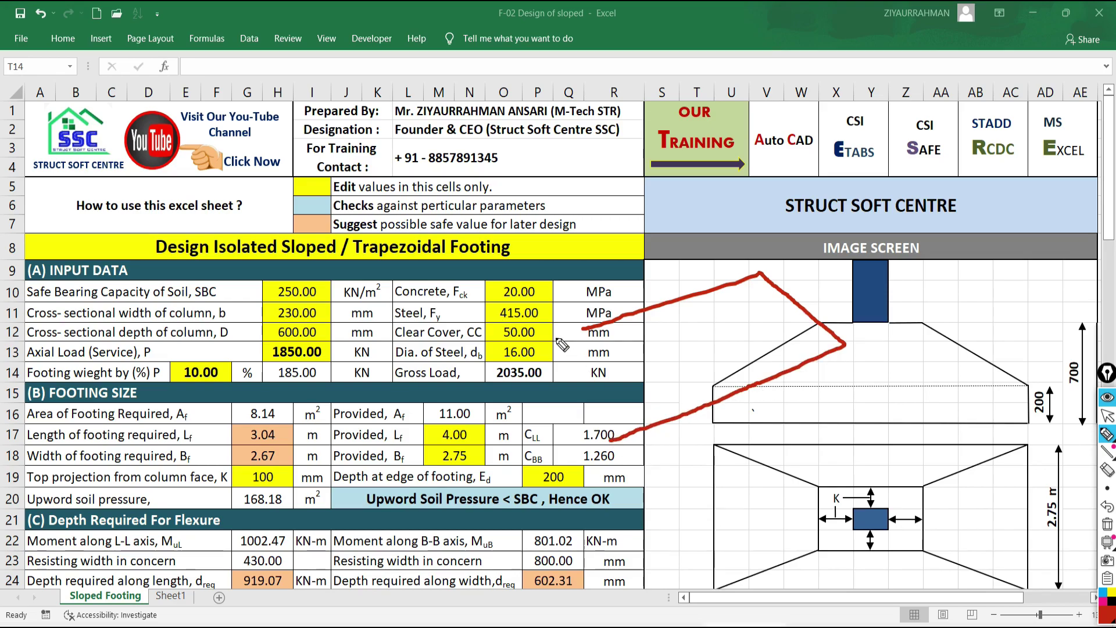
{"action": "left_click_drag", "start_coordinate": [543, 343], "coordinate": [621, 442]}
{"action": "mouse_move", "coordinate": [584, 329]}
{"action": "left_mouse_down"}
{"action": "mouse_move", "coordinate": [541, 344]}
{"action": "mouse_move", "coordinate": [540, 399]}
{"action": "left_mouse_up"}
{"action": "left_click_drag", "start_coordinate": [622, 440], "coordinate": [623, 472]}
{"action": "mouse_move", "coordinate": [843, 348]}
{"action": "left_mouse_down"}
{"action": "mouse_move", "coordinate": [844, 393]}
{"action": "mouse_move", "coordinate": [630, 489]}
{"action": "left_mouse_up"}
{"action": "mouse_move", "coordinate": [540, 400]}
{"action": "left_mouse_down"}
{"action": "mouse_move", "coordinate": [610, 488]}
{"action": "mouse_move", "coordinate": [632, 496]}
{"action": "left_mouse_up"}
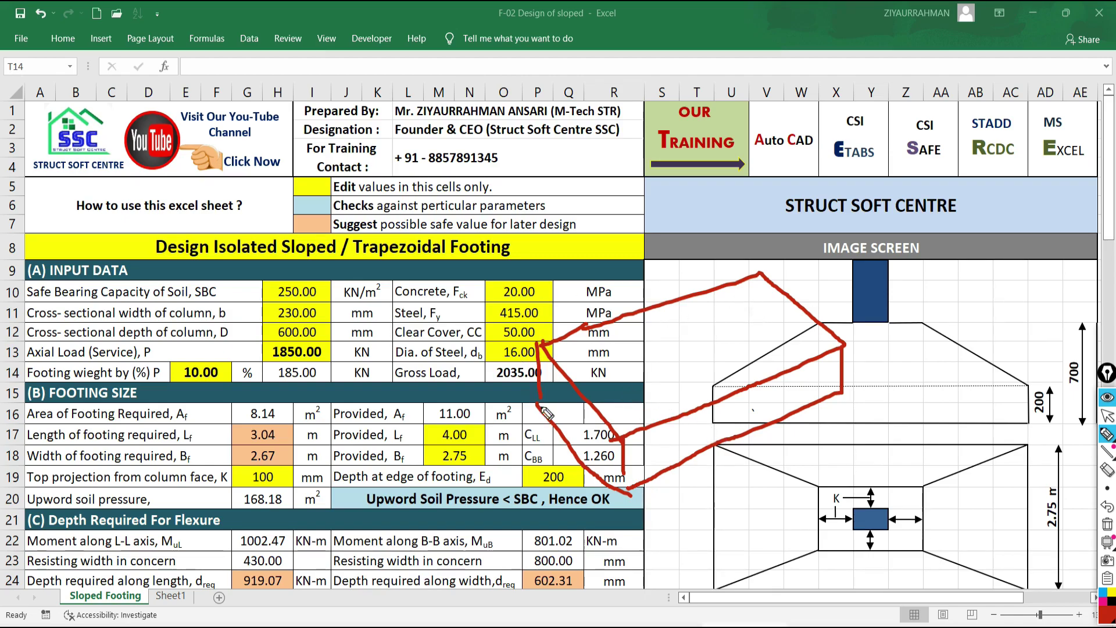
Circle the axial load value in red, clear all pen annotations and return to the normal pointer
{"action": "left_click_drag", "start_coordinate": [324, 333], "coordinate": [297, 366]}
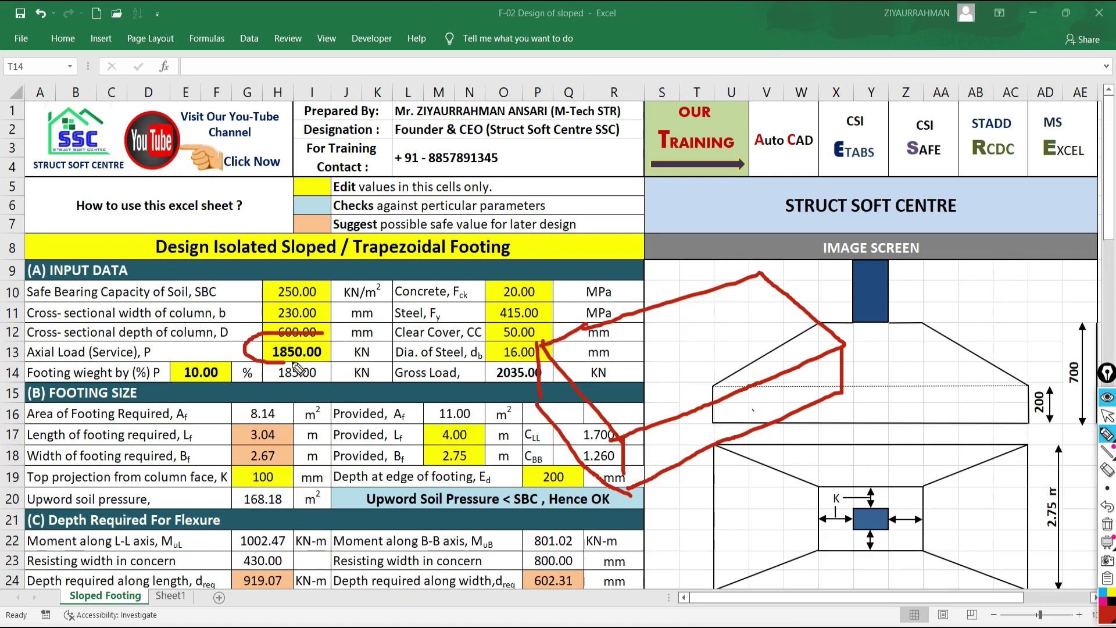
{"action": "left_click", "coordinate": [1108, 523]}
{"action": "left_click", "coordinate": [1106, 416]}
Set the provided footing length to 3.1 m and the provided footing width to 2.75 m
{"action": "left_click", "coordinate": [218, 373]}
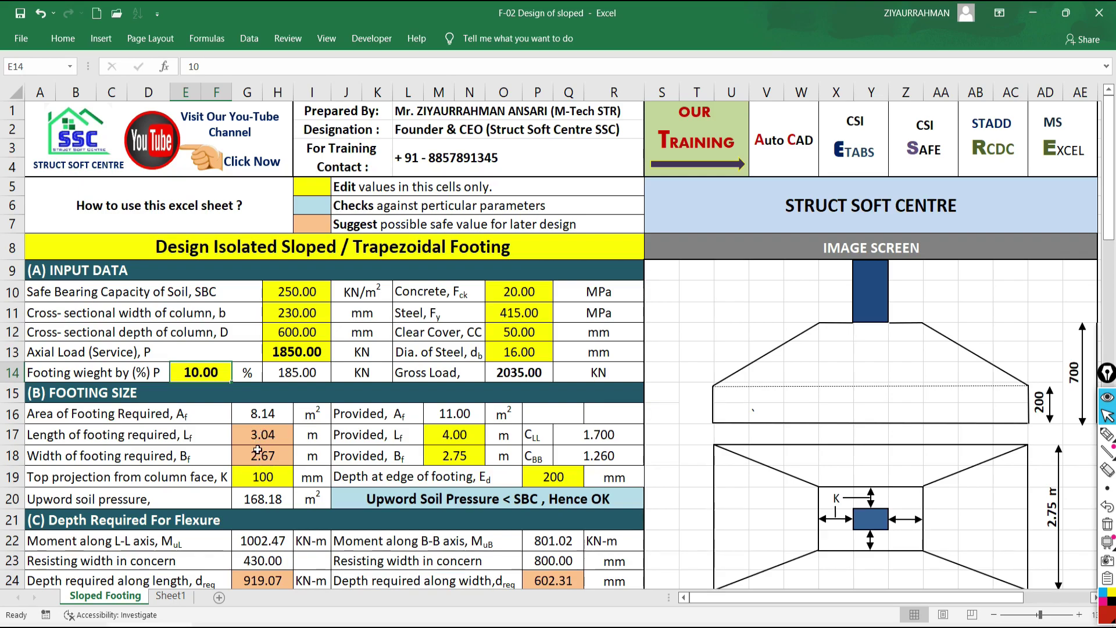
{"action": "left_click", "coordinate": [458, 435]}
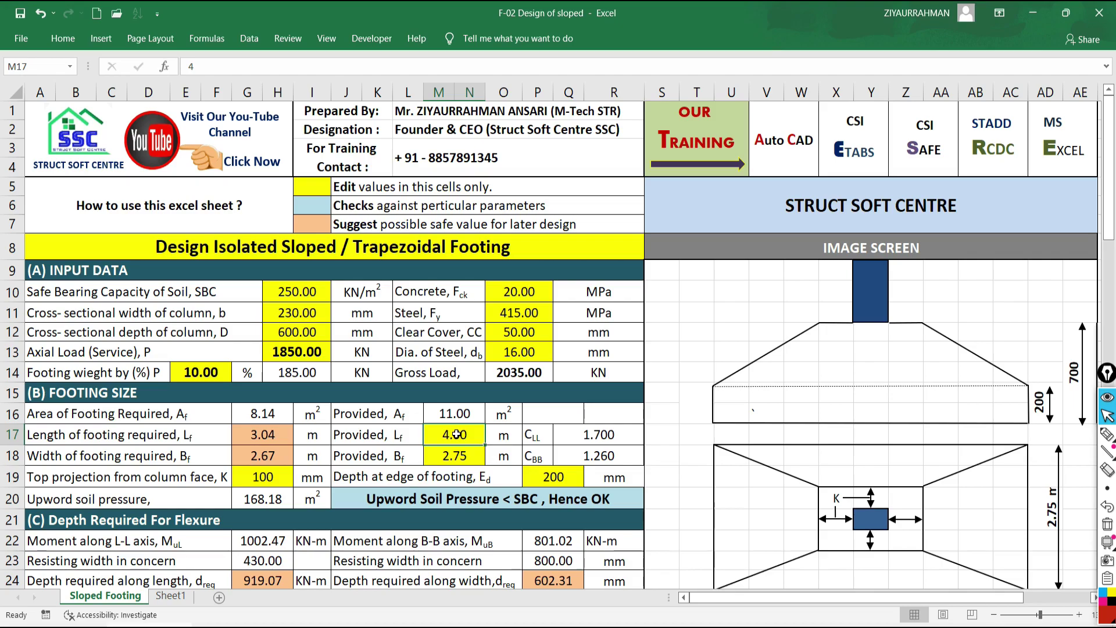
{"action": "type", "text": "3.1"}
{"action": "key", "text": "Return"}
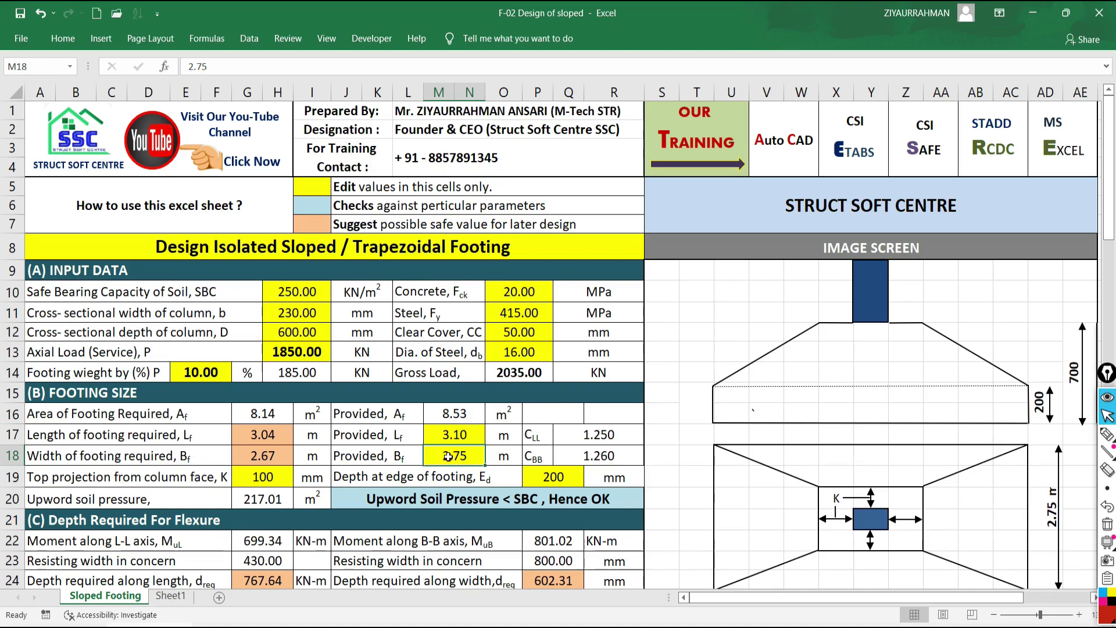
{"action": "type", "text": "2.75"}
{"action": "key", "text": "Return"}
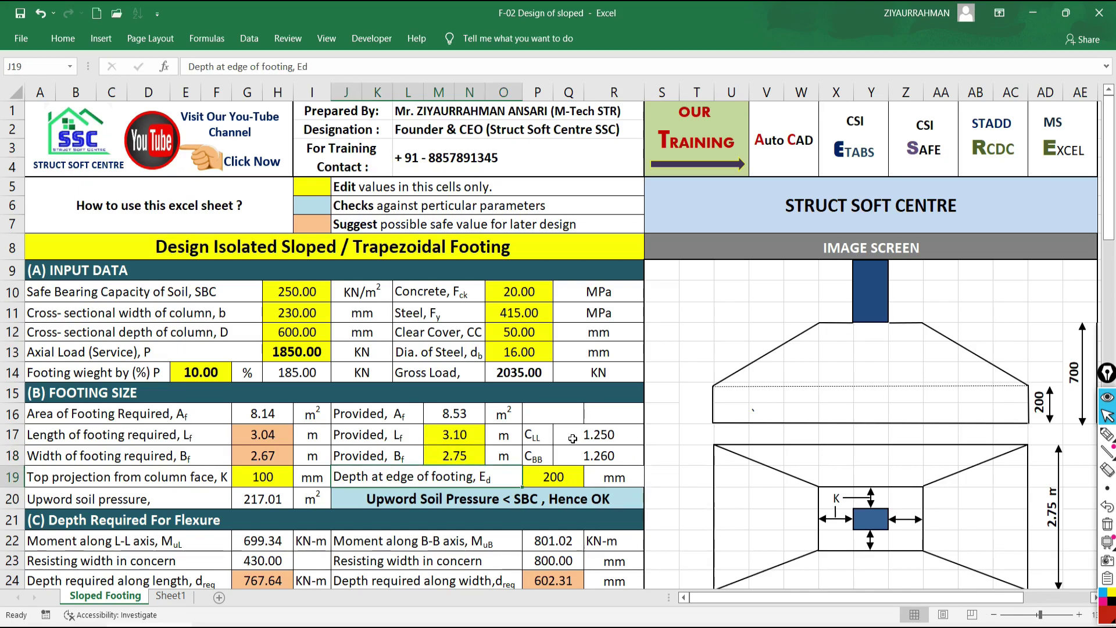
Mark the column face and its projection to the footing edge in red on the drawing, and outline the CLL and CBB labels and values
{"action": "left_click", "coordinate": [1108, 434]}
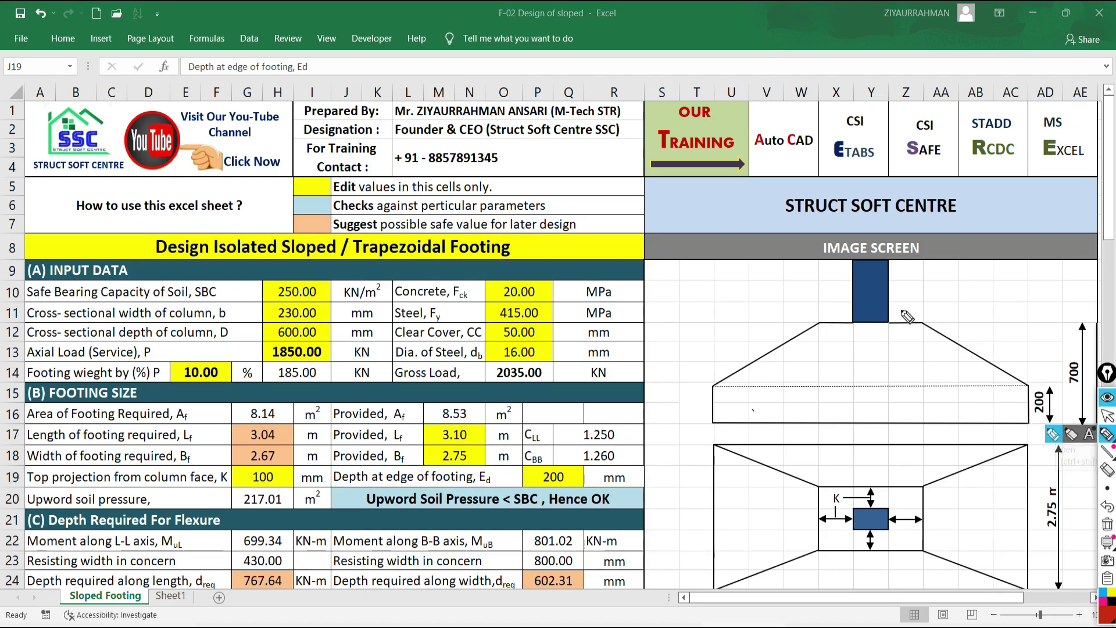
{"action": "mouse_move", "coordinate": [890, 308]}
{"action": "left_mouse_down"}
{"action": "mouse_move", "coordinate": [888, 463]}
{"action": "mouse_move", "coordinate": [919, 434]}
{"action": "mouse_move", "coordinate": [1059, 443]}
{"action": "left_mouse_up"}
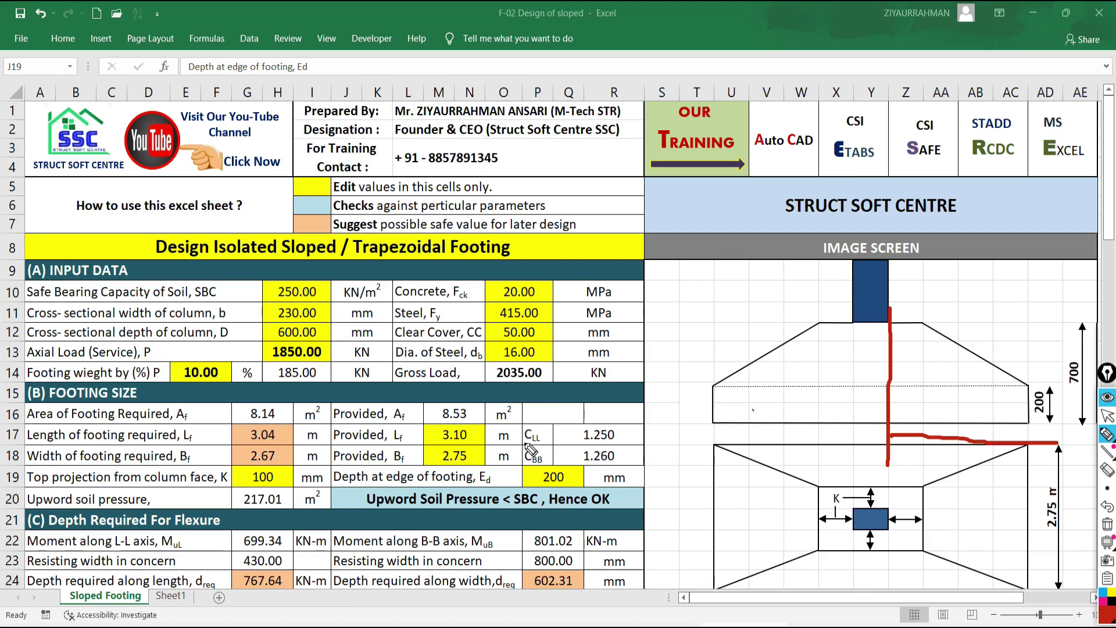
{"action": "left_click_drag", "start_coordinate": [539, 423], "coordinate": [519, 443]}
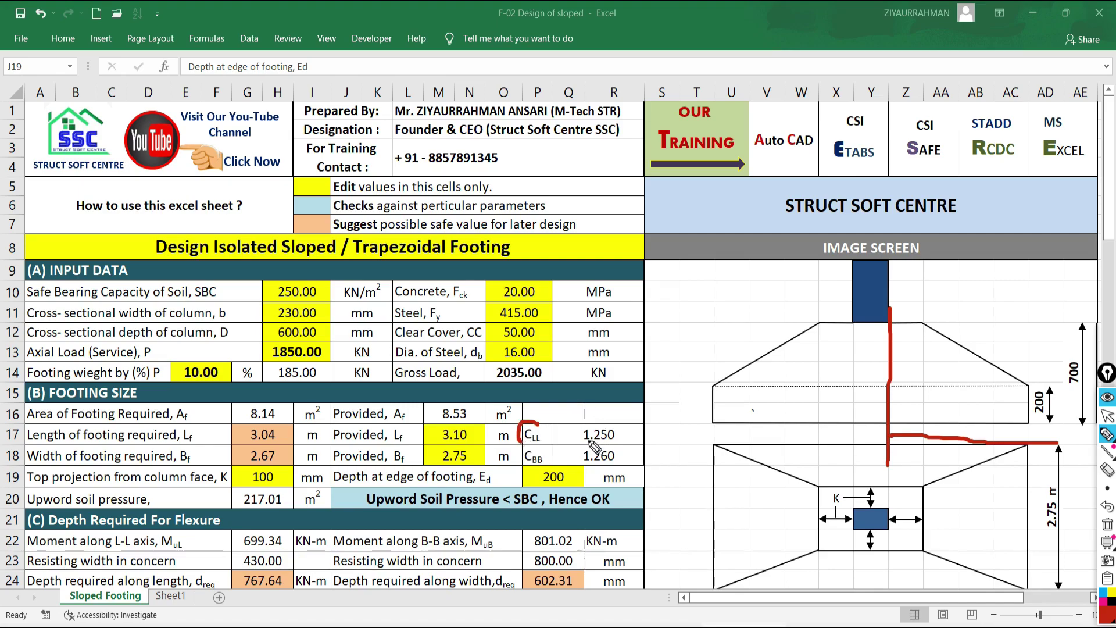
{"action": "left_click_drag", "start_coordinate": [540, 447], "coordinate": [514, 465]}
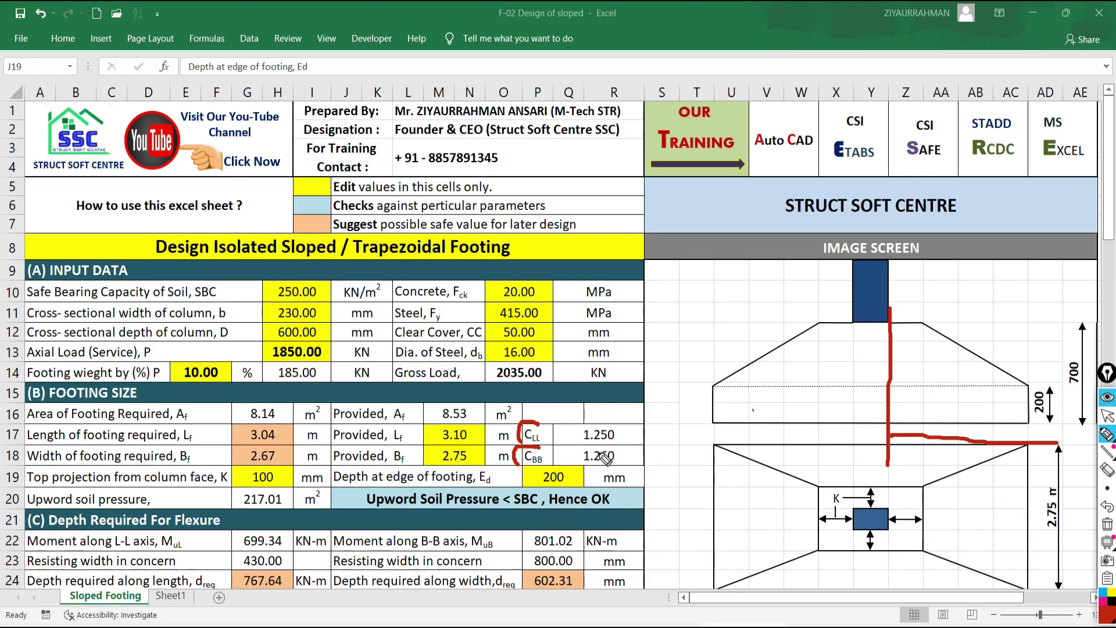
{"action": "mouse_move", "coordinate": [620, 419]}
{"action": "left_mouse_down"}
{"action": "mouse_move", "coordinate": [579, 445]}
{"action": "mouse_move", "coordinate": [580, 465]}
{"action": "mouse_move", "coordinate": [599, 448]}
{"action": "mouse_move", "coordinate": [582, 468]}
{"action": "mouse_move", "coordinate": [612, 464]}
{"action": "left_mouse_up"}
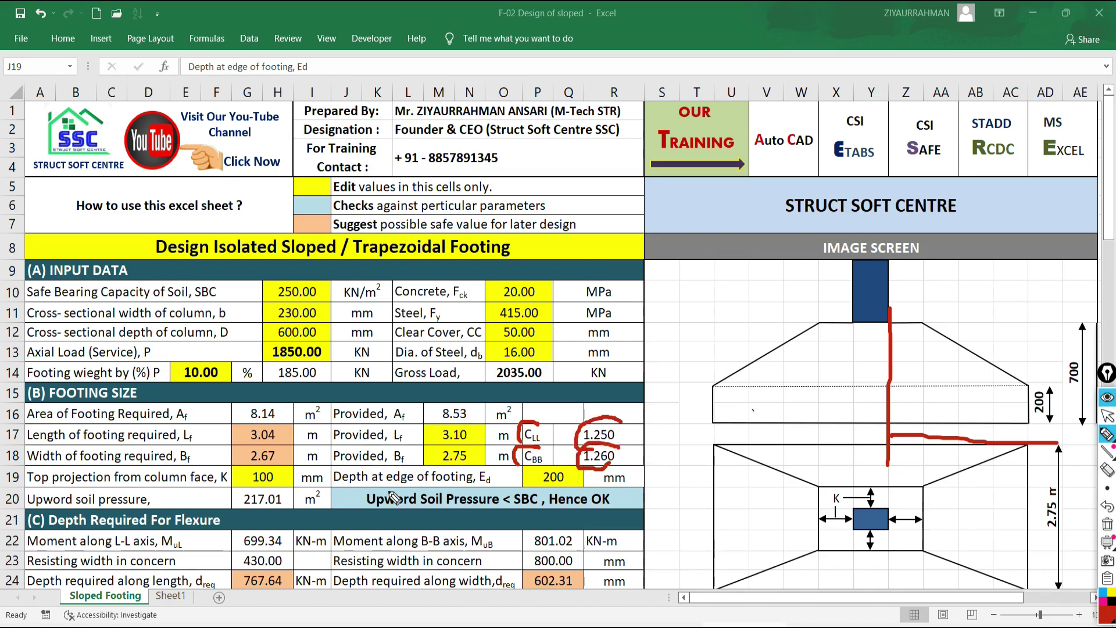
Clear all red annotations from the sheet and partly outline the CLL value in red, returning to the normal pointer
{"action": "left_click_drag", "start_coordinate": [721, 425], "coordinate": [723, 452]}
{"action": "left_click", "coordinate": [1109, 530]}
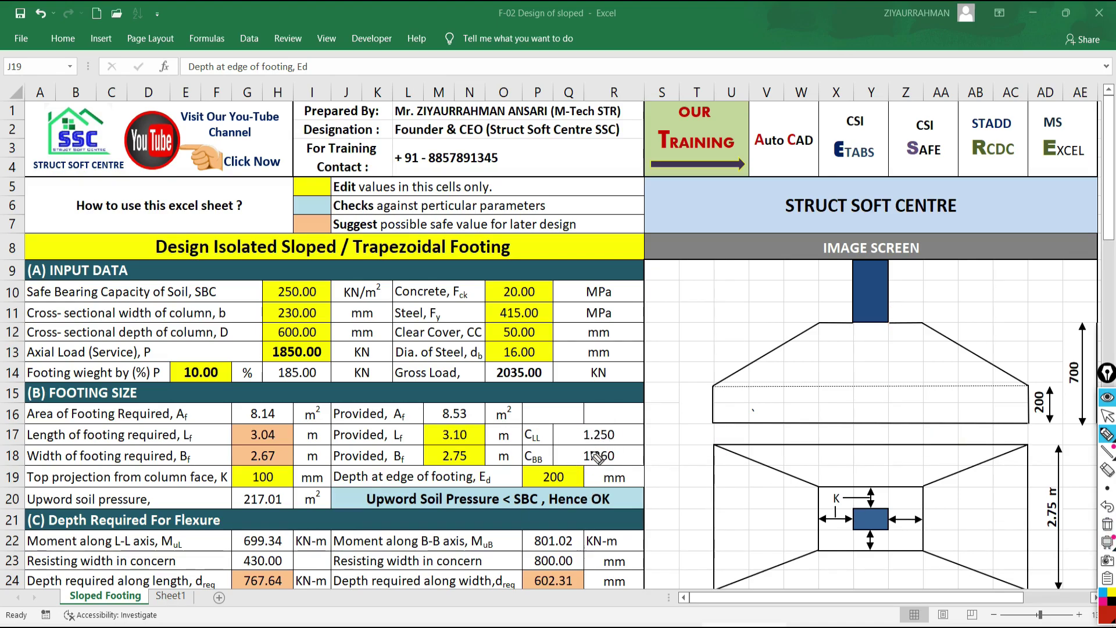
{"action": "mouse_move", "coordinate": [609, 419]}
{"action": "left_mouse_down"}
{"action": "mouse_move", "coordinate": [577, 431]}
{"action": "mouse_move", "coordinate": [587, 448]}
{"action": "left_mouse_up"}
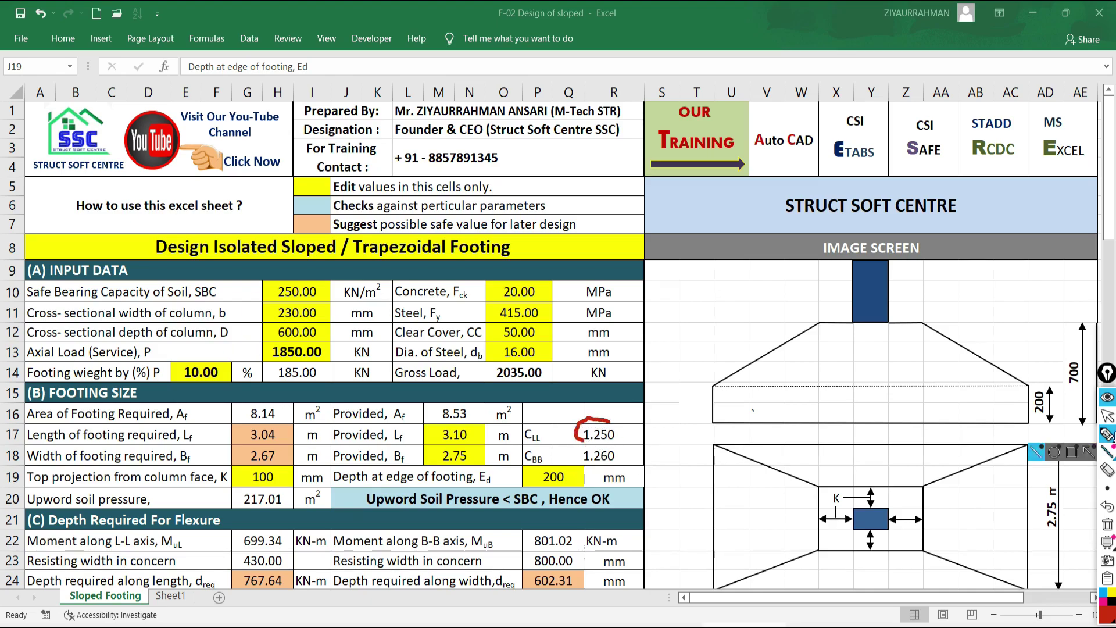
{"action": "left_click", "coordinate": [1108, 416]}
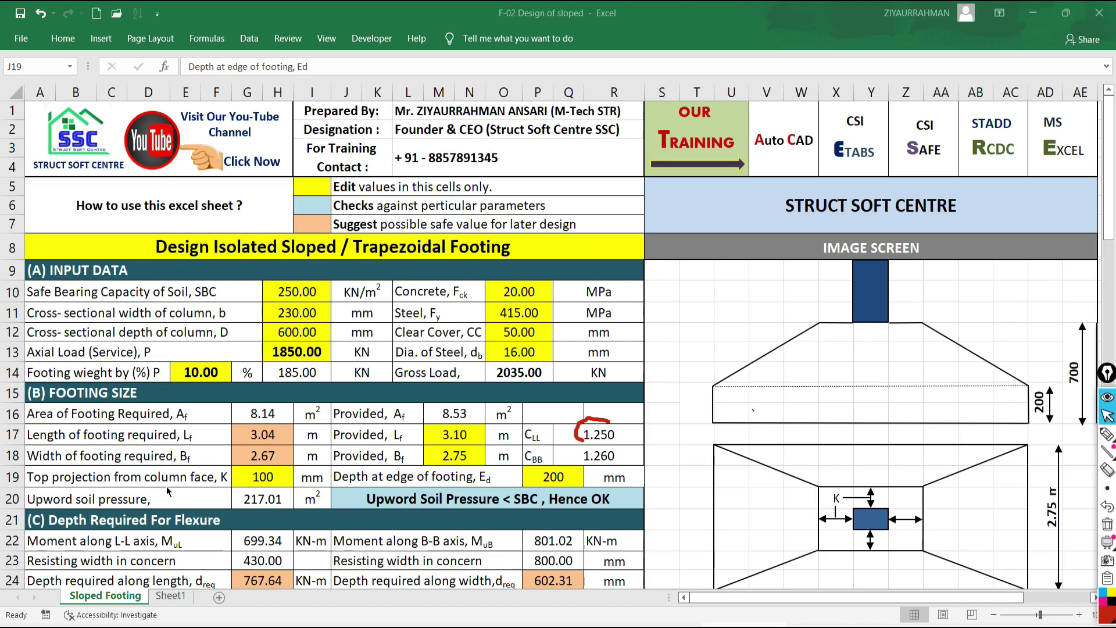
Mark the top projection beside the column face in red with the note 50-100, and select the top projection value in the sheet
{"action": "left_click", "coordinate": [1105, 437]}
{"action": "mouse_move", "coordinate": [888, 293]}
{"action": "left_mouse_down"}
{"action": "mouse_move", "coordinate": [924, 284]}
{"action": "mouse_move", "coordinate": [923, 309]}
{"action": "left_mouse_up"}
{"action": "left_click", "coordinate": [1109, 419]}
{"action": "left_click", "coordinate": [1105, 435]}
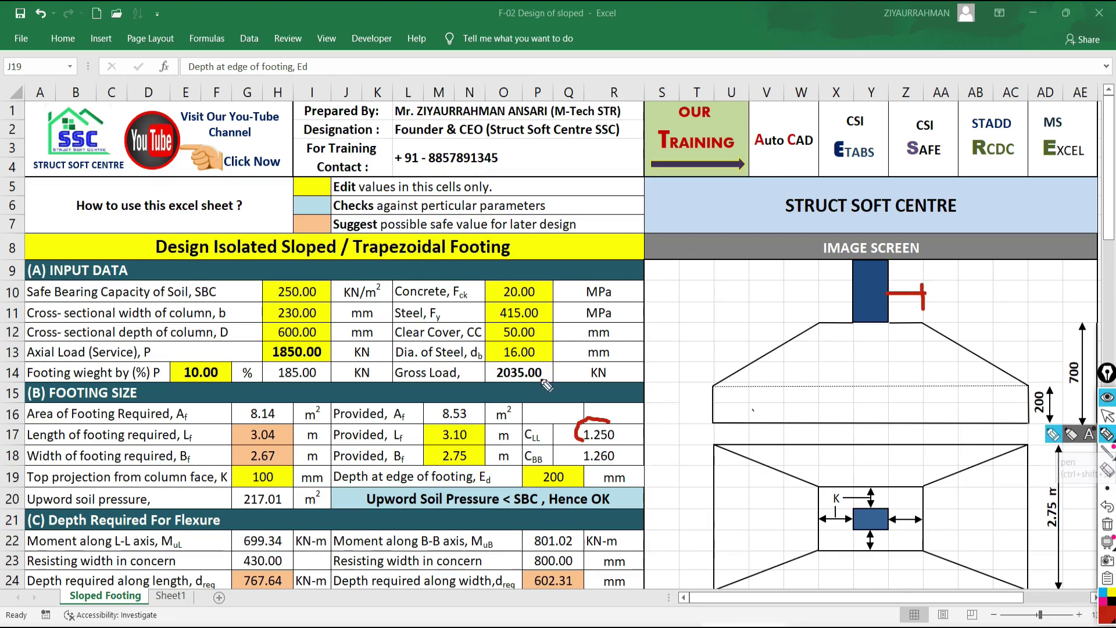
{"action": "mouse_move", "coordinate": [668, 289]}
{"action": "left_mouse_down"}
{"action": "mouse_move", "coordinate": [652, 300]}
{"action": "mouse_move", "coordinate": [663, 319]}
{"action": "mouse_move", "coordinate": [691, 286]}
{"action": "mouse_move", "coordinate": [727, 299]}
{"action": "mouse_move", "coordinate": [776, 291]}
{"action": "mouse_move", "coordinate": [782, 319]}
{"action": "left_mouse_up"}
{"action": "left_click_drag", "start_coordinate": [827, 286], "coordinate": [872, 290]}
{"action": "left_click", "coordinate": [1107, 417]}
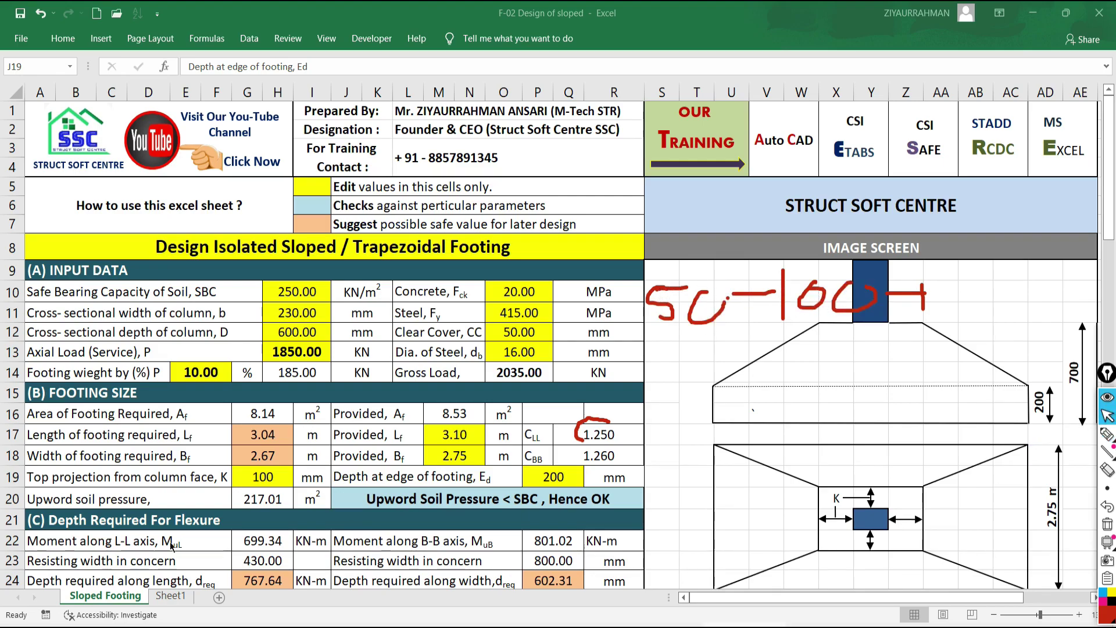
{"action": "key", "text": "F2"}
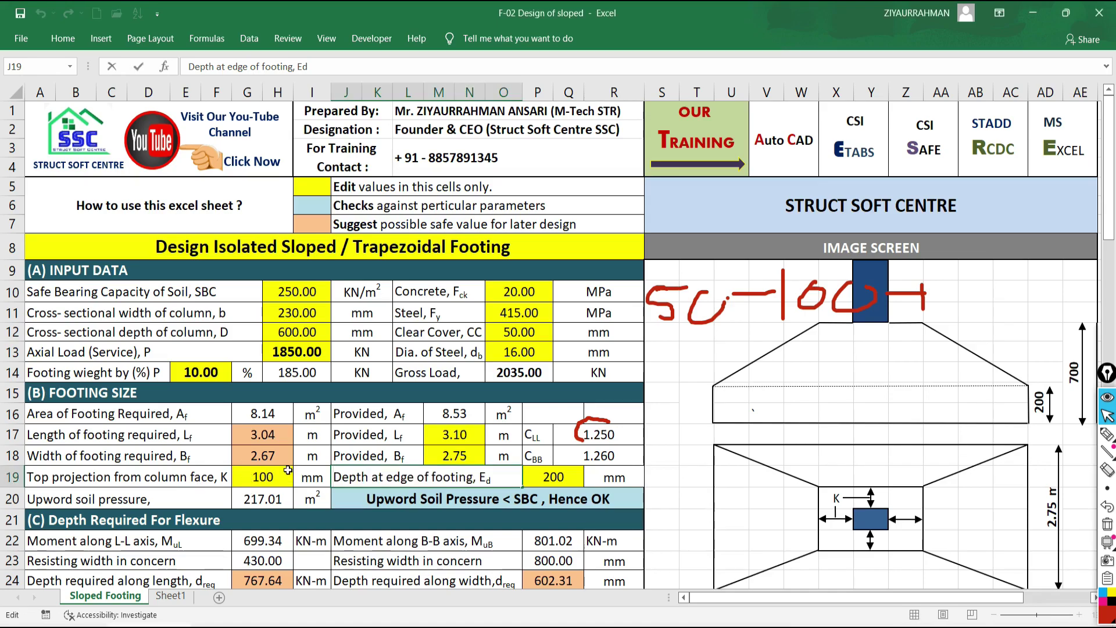
{"action": "left_click", "coordinate": [257, 478]}
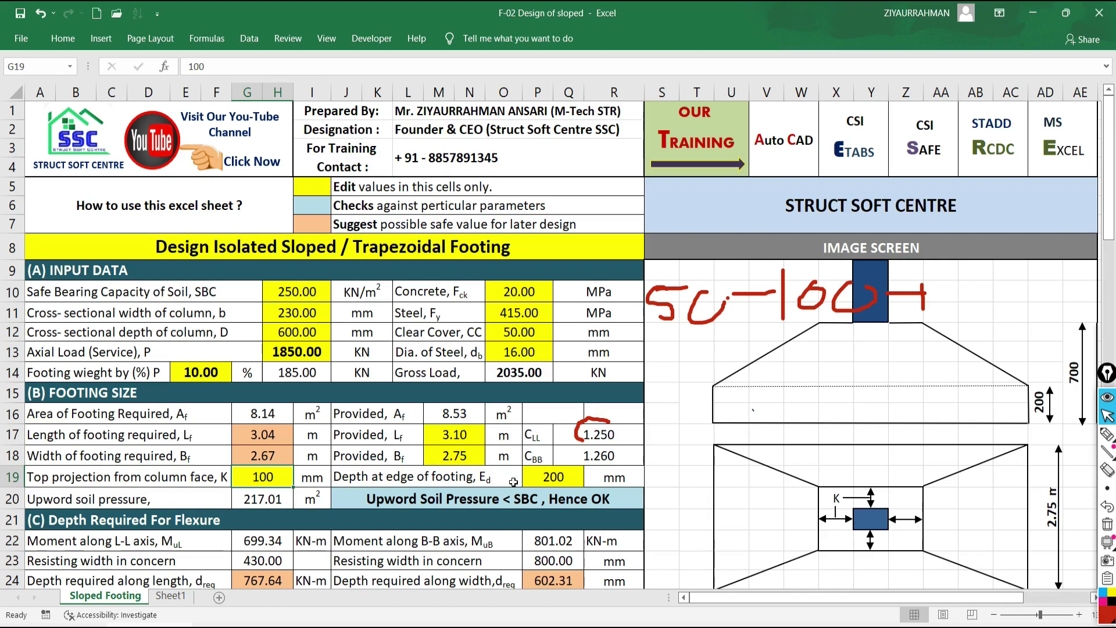
Bracket the footing's edge depth in red on the elevation and write an underlined 150 mm note beside it
{"action": "left_click", "coordinate": [1108, 433]}
{"action": "mouse_move", "coordinate": [1030, 388]}
{"action": "left_mouse_down"}
{"action": "mouse_move", "coordinate": [1031, 431]}
{"action": "mouse_move", "coordinate": [1019, 441]}
{"action": "mouse_move", "coordinate": [995, 406]}
{"action": "left_mouse_up"}
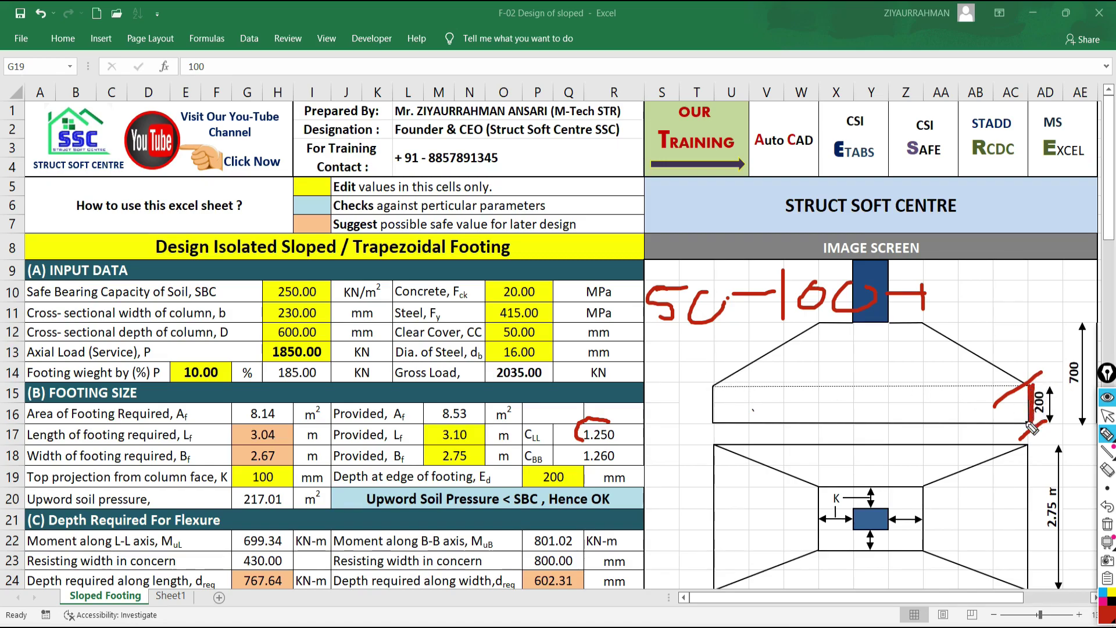
{"action": "mouse_move", "coordinate": [841, 360]}
{"action": "left_mouse_down"}
{"action": "mouse_move", "coordinate": [841, 386]}
{"action": "mouse_move", "coordinate": [857, 386]}
{"action": "mouse_move", "coordinate": [885, 350]}
{"action": "mouse_move", "coordinate": [949, 366]}
{"action": "mouse_move", "coordinate": [972, 340]}
{"action": "mouse_move", "coordinate": [983, 351]}
{"action": "left_mouse_up"}
{"action": "left_click_drag", "start_coordinate": [835, 407], "coordinate": [942, 381]}
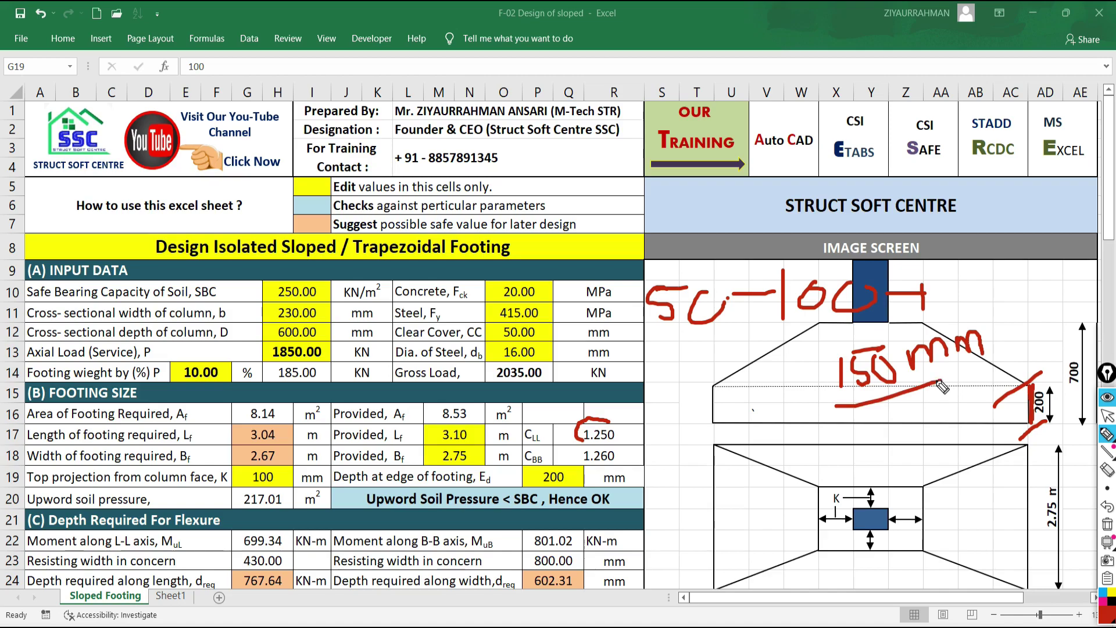
{"action": "left_click", "coordinate": [1106, 435]}
{"action": "left_click", "coordinate": [1107, 416]}
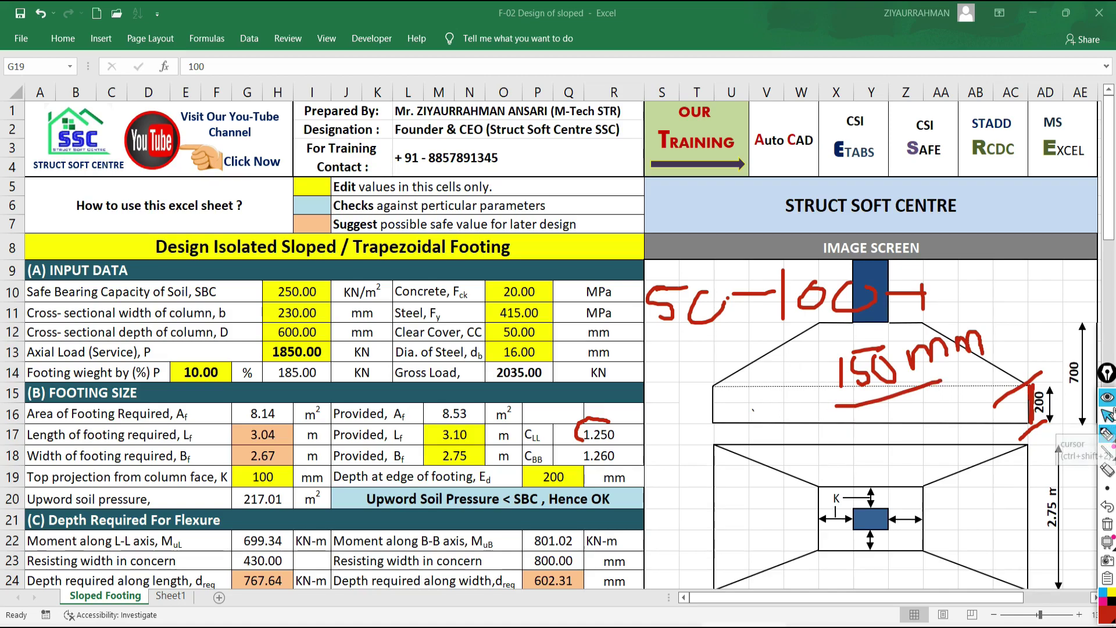
Open and close the top projection entry without editing it, and select the upward soil pressure check against SBC
{"action": "key", "text": "F2"}
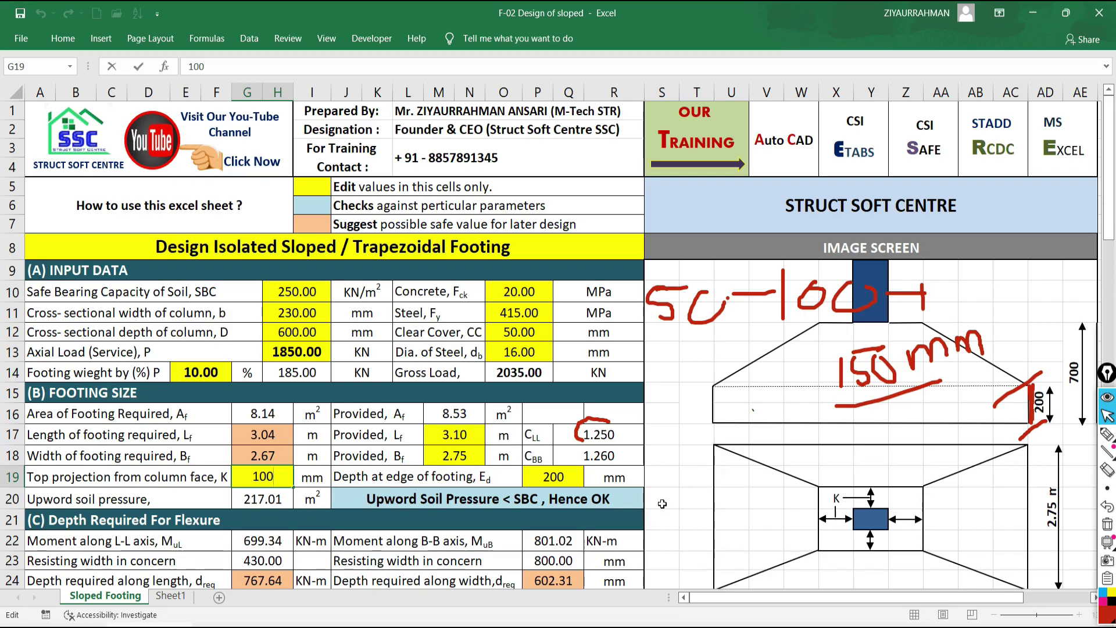
{"action": "key", "text": "Return"}
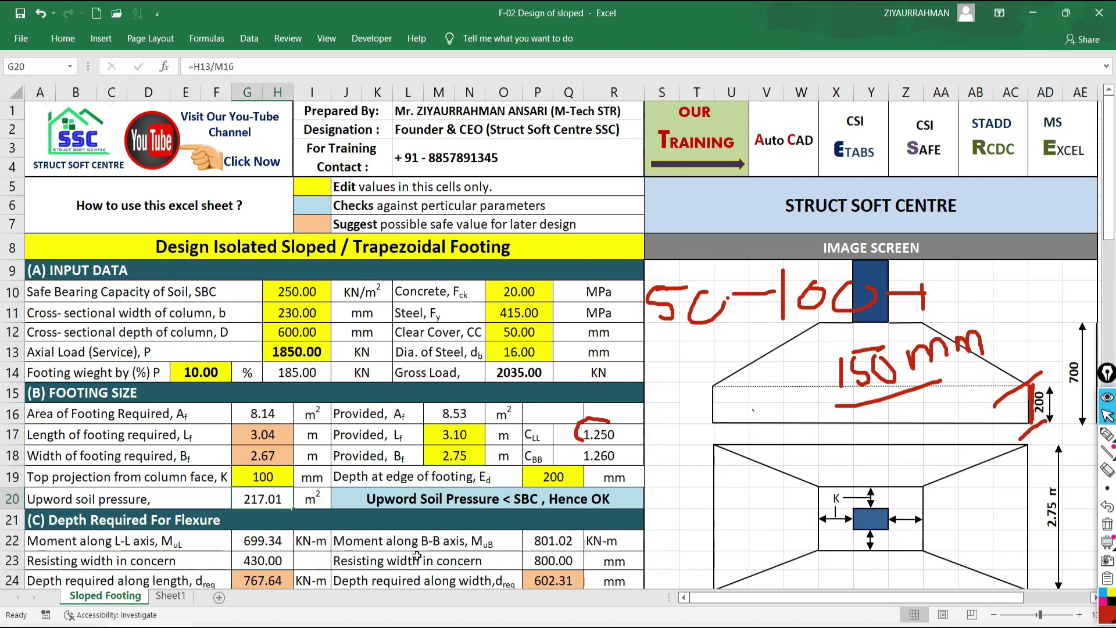
{"action": "left_click", "coordinate": [410, 499]}
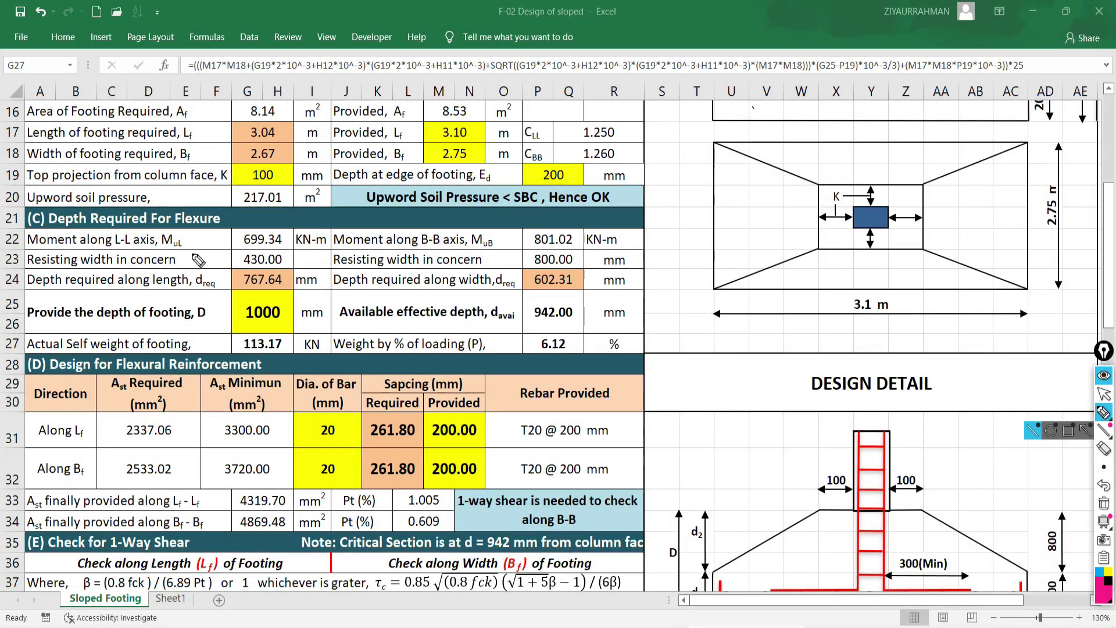
Underline the MuL and MuB labels, circle both moment values, and underline both required depths in pink under Depth Required For Flexure
{"action": "left_click_drag", "start_coordinate": [159, 247], "coordinate": [178, 247]}
{"action": "mouse_move", "coordinate": [279, 224]}
{"action": "left_mouse_down"}
{"action": "mouse_move", "coordinate": [265, 250]}
{"action": "mouse_move", "coordinate": [289, 224]}
{"action": "left_mouse_up"}
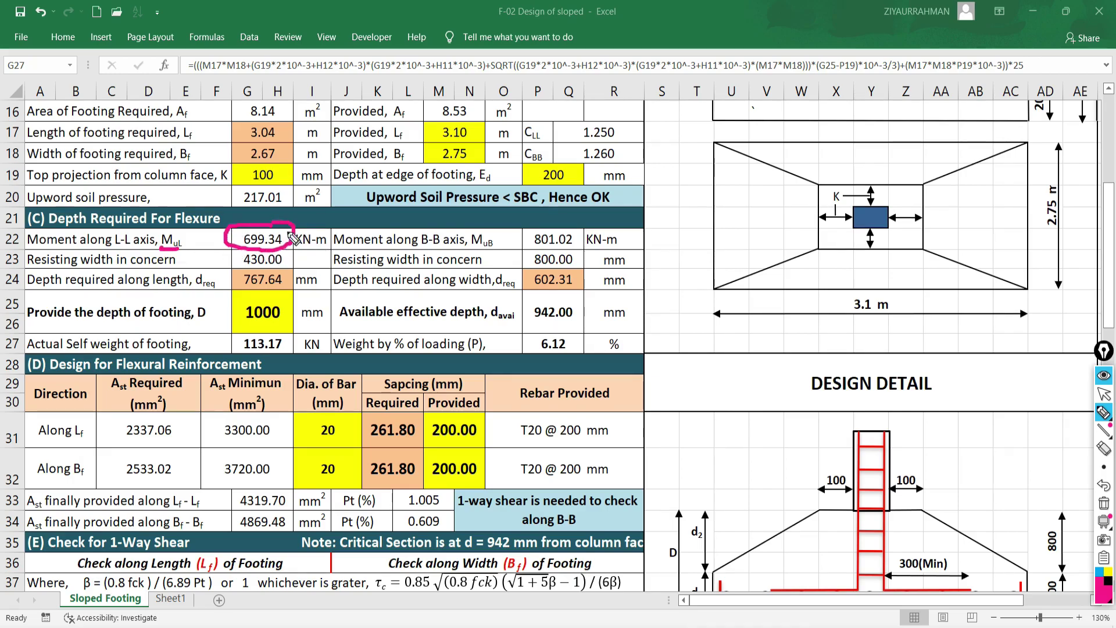
{"action": "left_click_drag", "start_coordinate": [472, 252], "coordinate": [493, 251]}
{"action": "mouse_move", "coordinate": [576, 231]}
{"action": "left_mouse_down"}
{"action": "mouse_move", "coordinate": [553, 227]}
{"action": "mouse_move", "coordinate": [529, 255]}
{"action": "mouse_move", "coordinate": [578, 232]}
{"action": "left_mouse_up"}
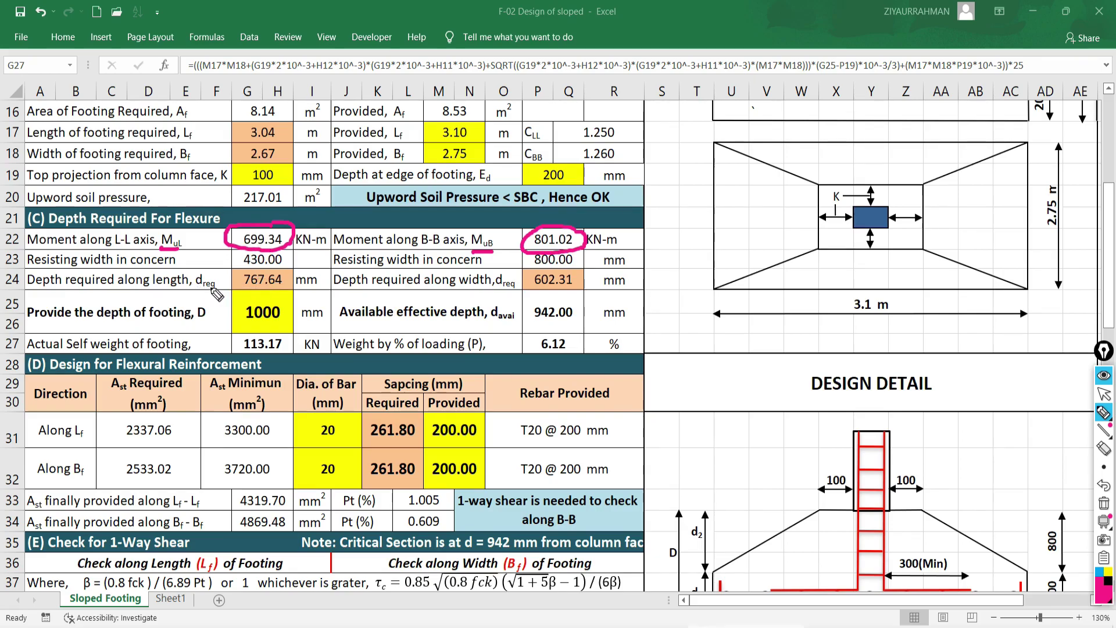
{"action": "left_click_drag", "start_coordinate": [242, 286], "coordinate": [282, 285]}
{"action": "left_click_drag", "start_coordinate": [535, 287], "coordinate": [582, 286]}
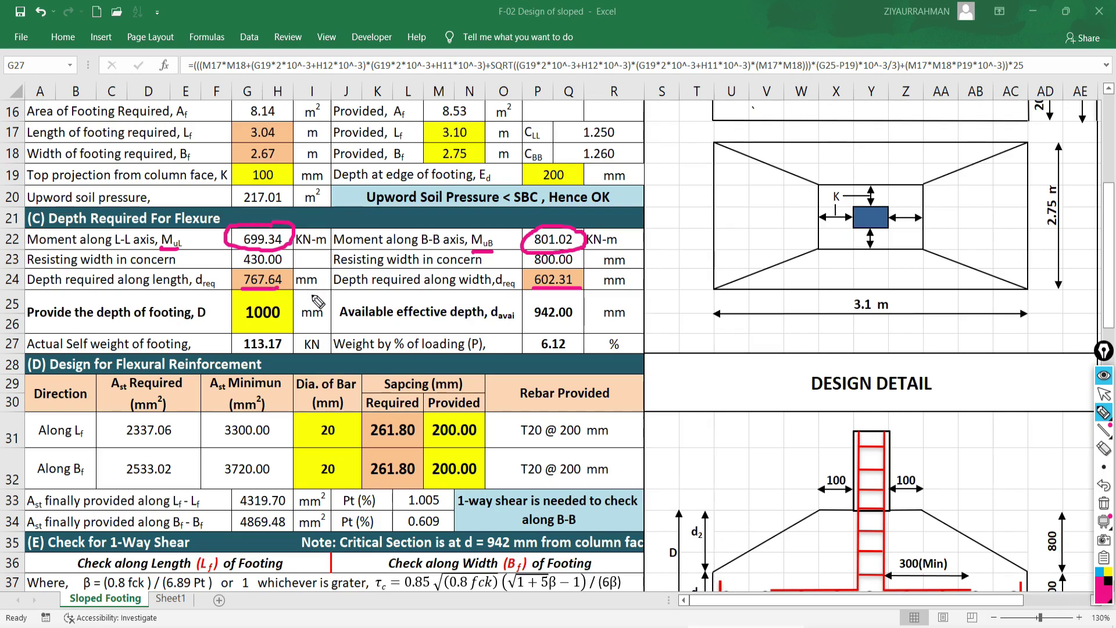
Set the provided depth of footing, D, to 800 mm
{"action": "left_click", "coordinate": [1104, 394]}
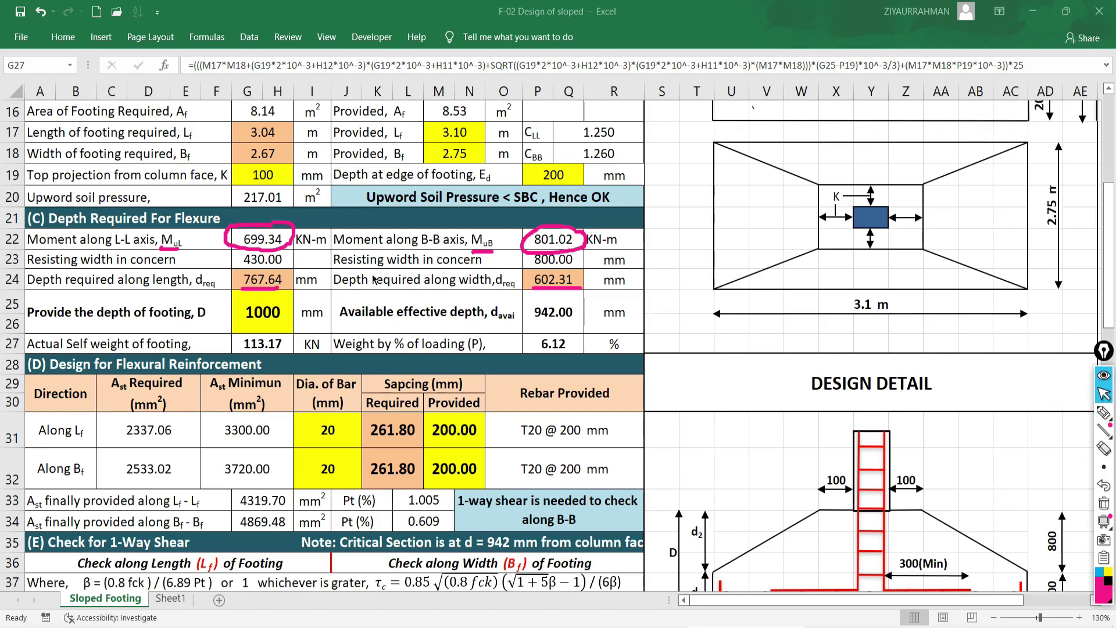
{"action": "left_click", "coordinate": [257, 319]}
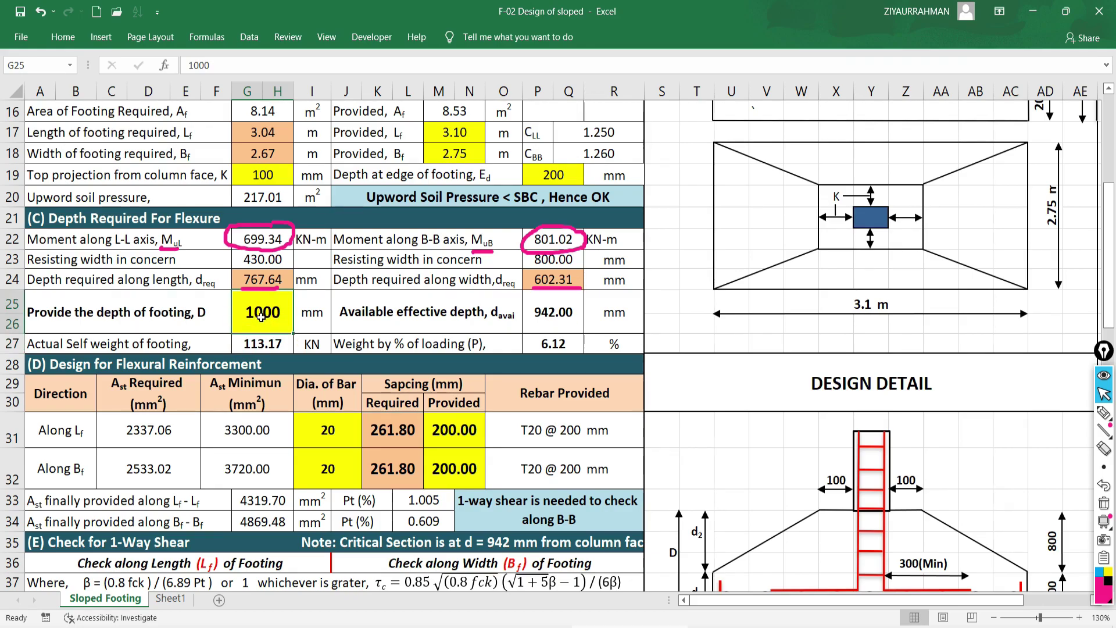
{"action": "type", "text": "800"}
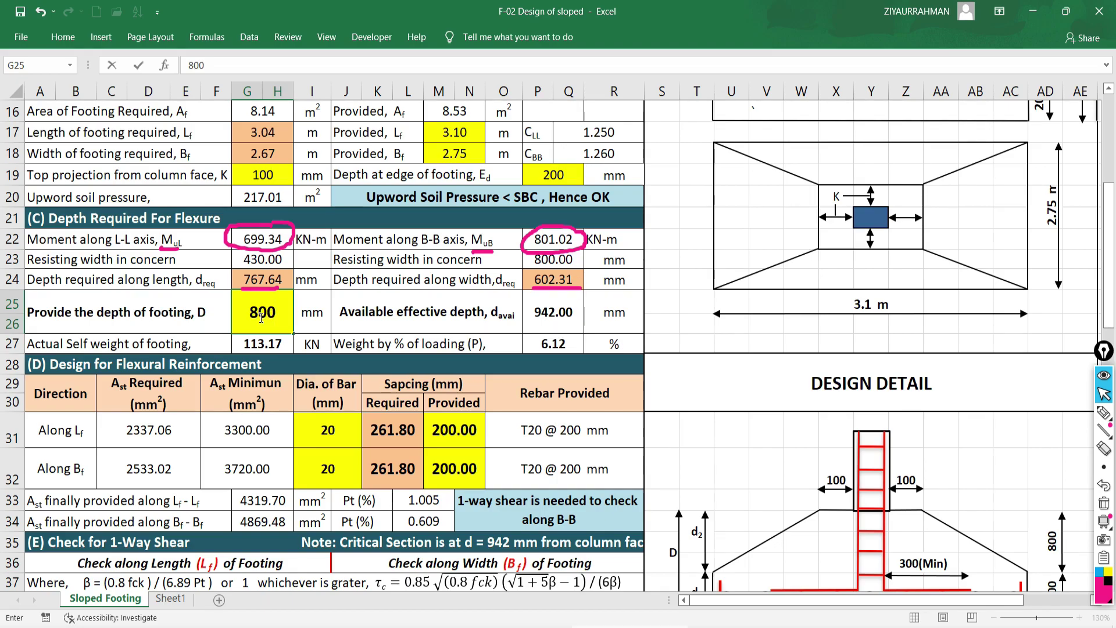
{"action": "key", "text": "Return"}
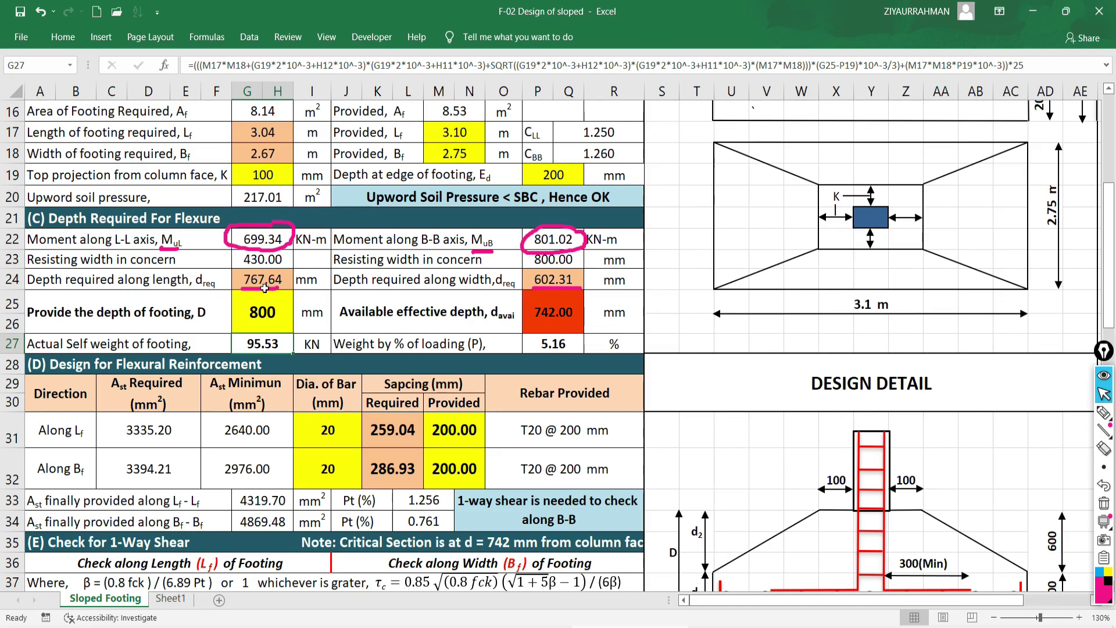
Draw a pink greater-than sign between the required depth along length and the available effective depth, and cross out the comparison and available depth
{"action": "left_click", "coordinate": [1104, 413]}
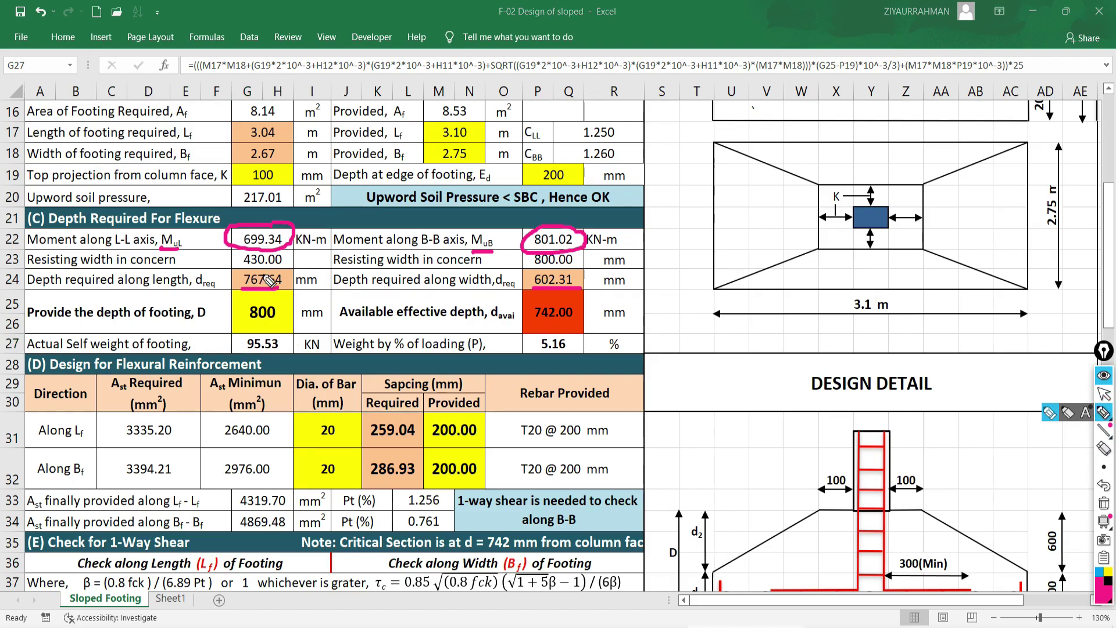
{"action": "mouse_move", "coordinate": [328, 271]}
{"action": "left_mouse_down"}
{"action": "mouse_move", "coordinate": [368, 290]}
{"action": "mouse_move", "coordinate": [333, 299]}
{"action": "left_mouse_up"}
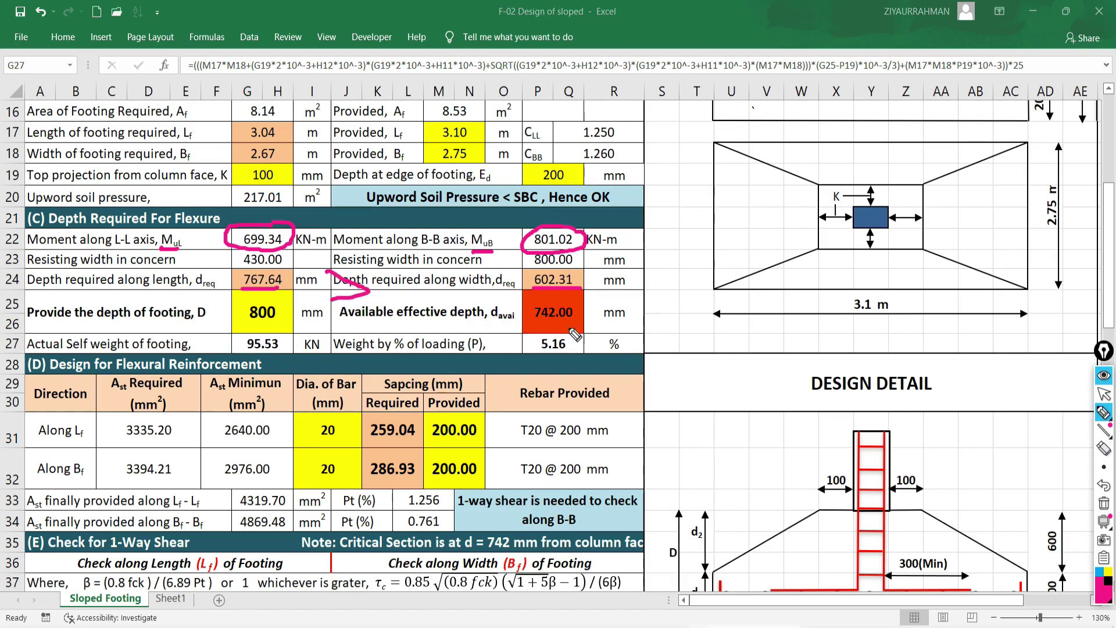
{"action": "mouse_move", "coordinate": [435, 273]}
{"action": "left_mouse_down"}
{"action": "mouse_move", "coordinate": [411, 313]}
{"action": "mouse_move", "coordinate": [444, 315]}
{"action": "left_mouse_up"}
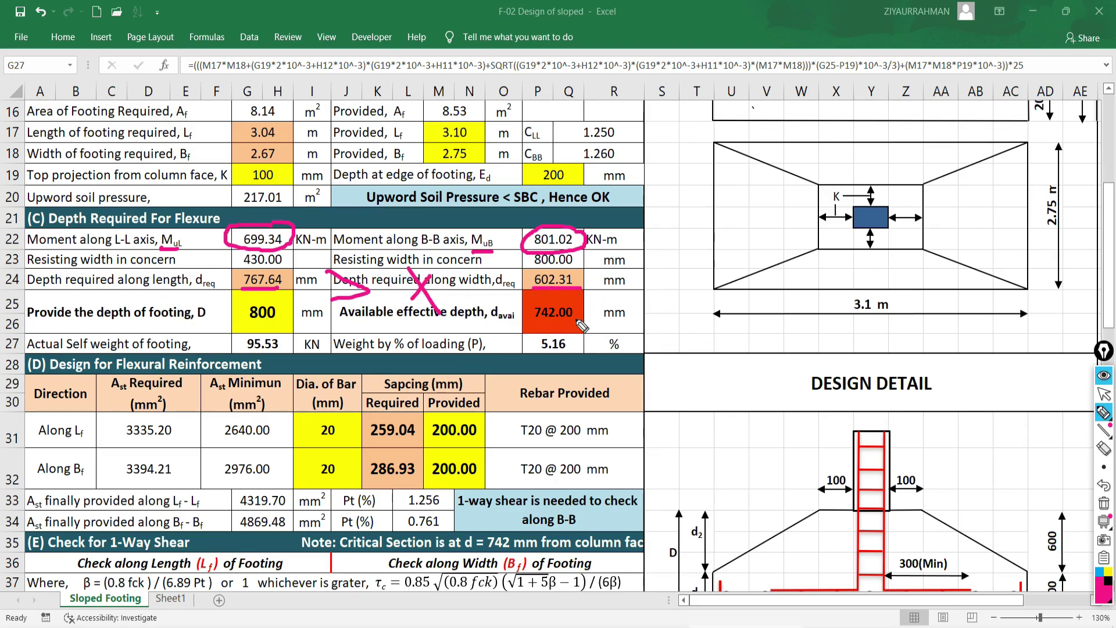
{"action": "mouse_move", "coordinate": [567, 314]}
{"action": "left_mouse_down"}
{"action": "mouse_move", "coordinate": [577, 326]}
{"action": "mouse_move", "coordinate": [566, 327]}
{"action": "left_mouse_up"}
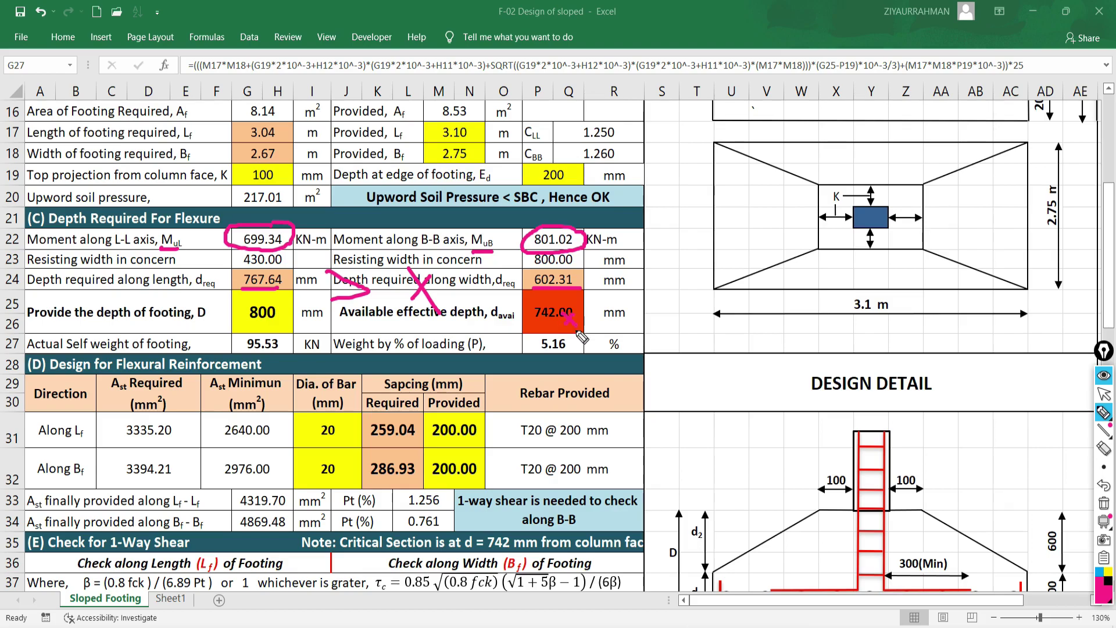